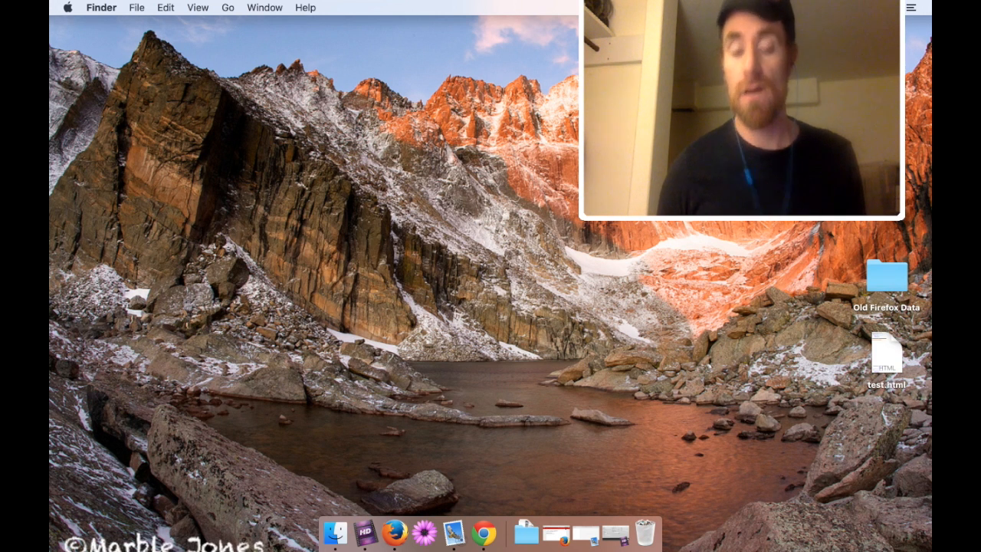
# Bring up Dada Mail in Firefox and go to the Invite / Subscribe Just One Address form.
pyautogui.click(408, 539)
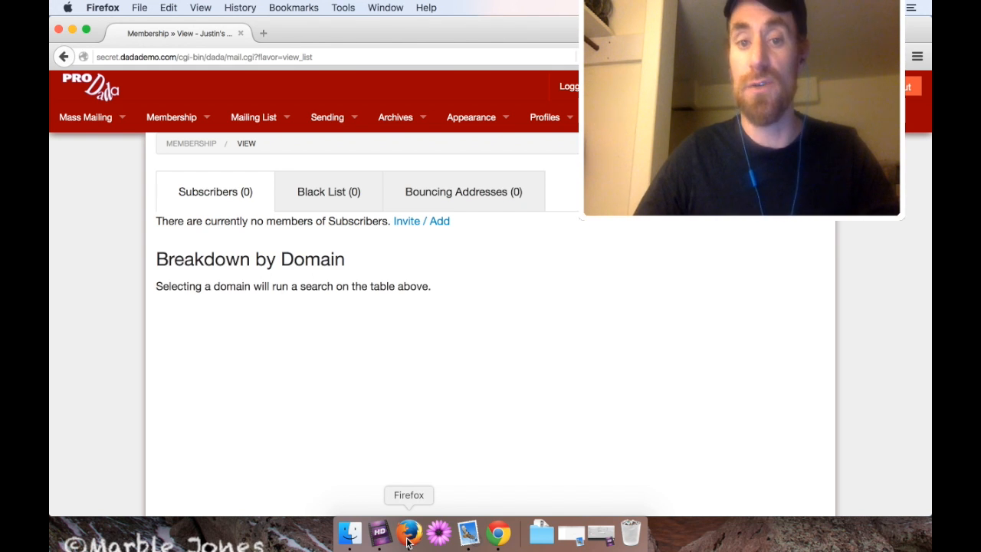
pyautogui.click(436, 224)
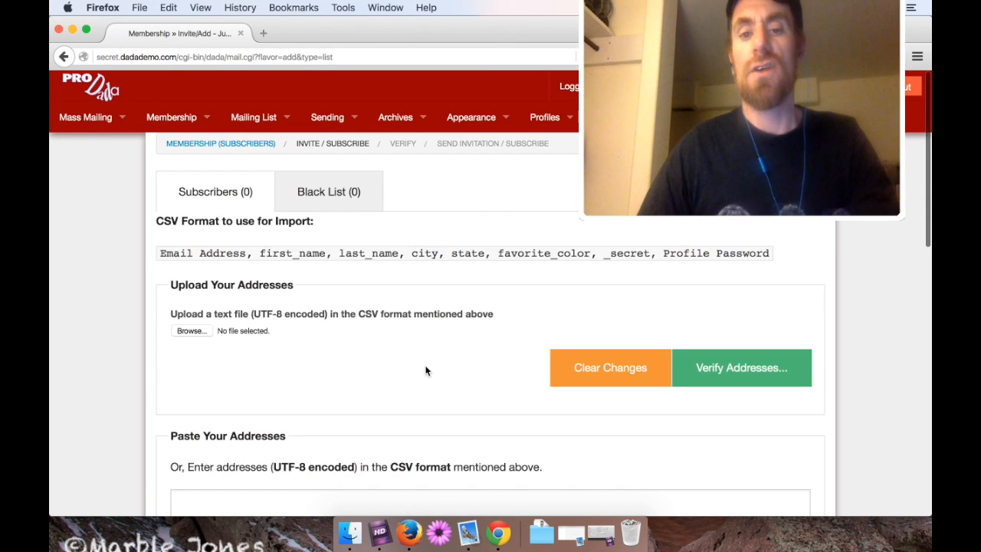
pyautogui.scroll(-3, 427, 368)
pyautogui.scroll(-2, 426, 368)
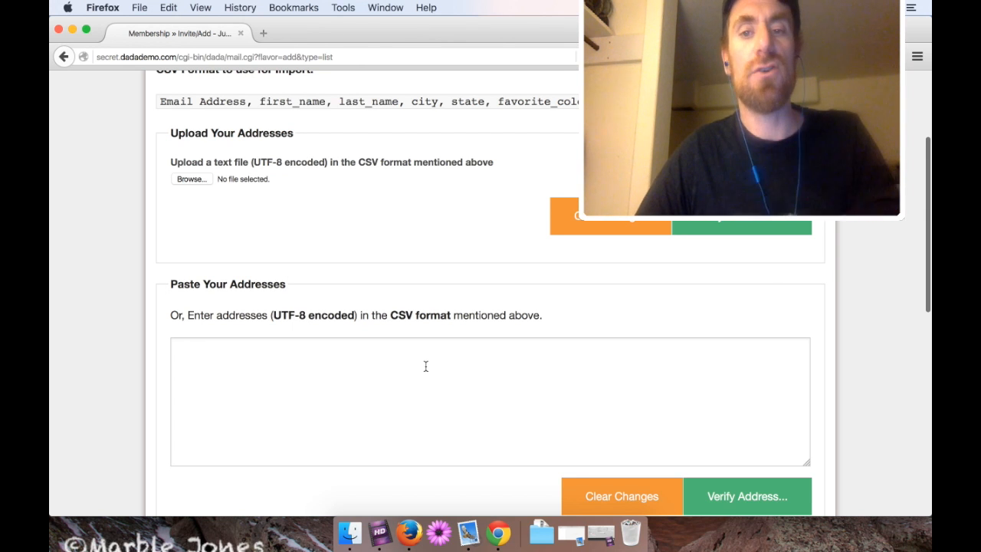
pyautogui.scroll(5, 426, 366)
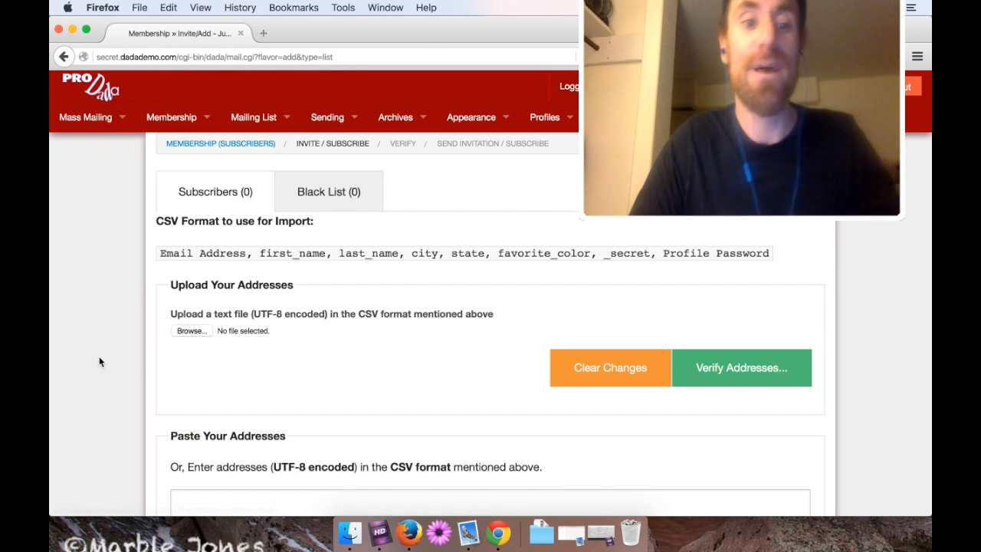
pyautogui.scroll(-10, 99, 358)
pyautogui.scroll(-1, 99, 358)
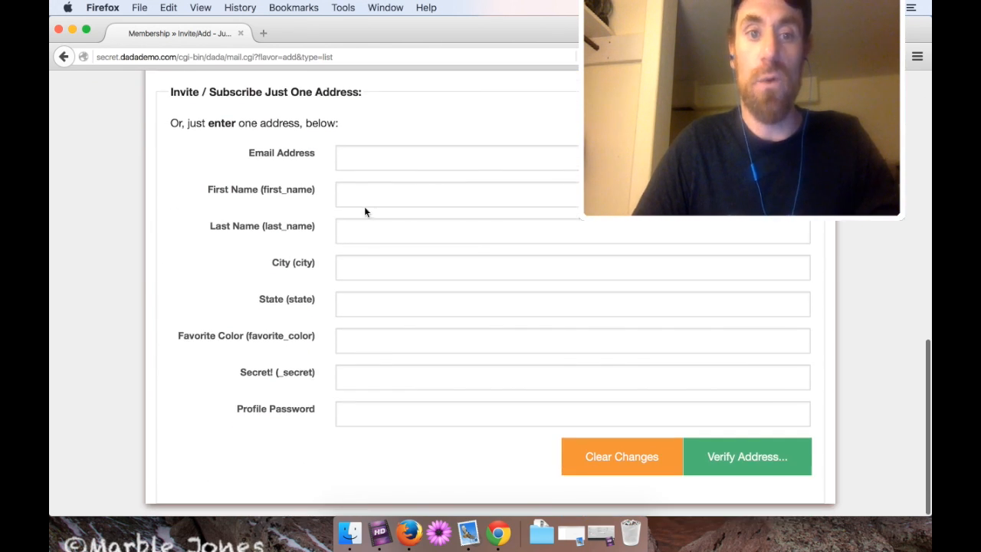
# Paste the demo e-mail address, verify it, and subscribe it to the list.
pyautogui.click(348, 158)
pyautogui.press('super+v')
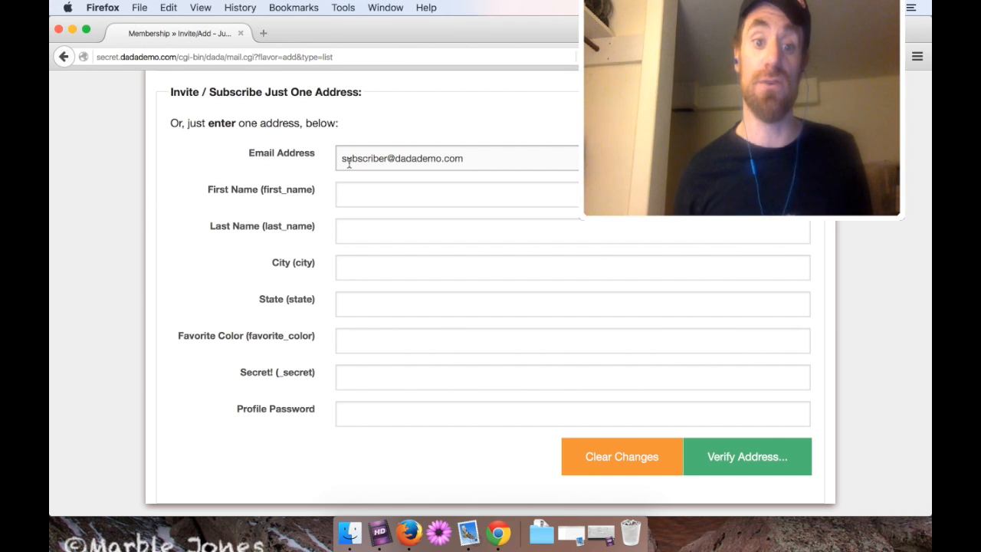
pyautogui.click(745, 466)
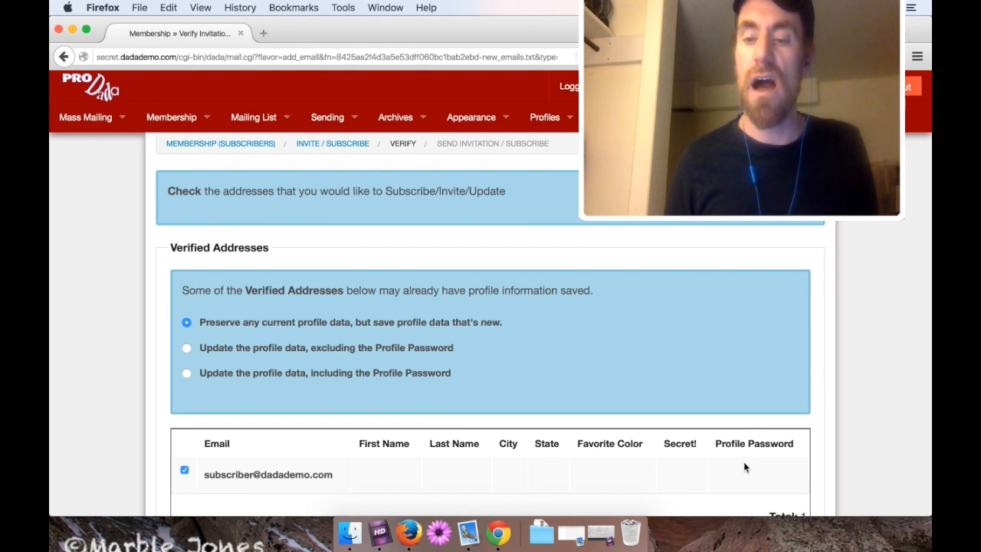
pyautogui.scroll(-3, 744, 462)
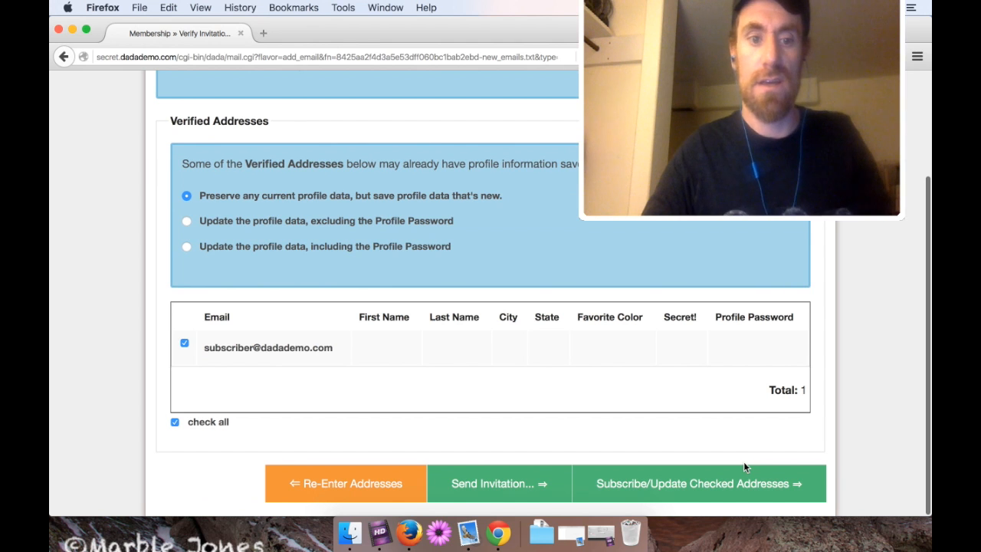
pyautogui.click(629, 483)
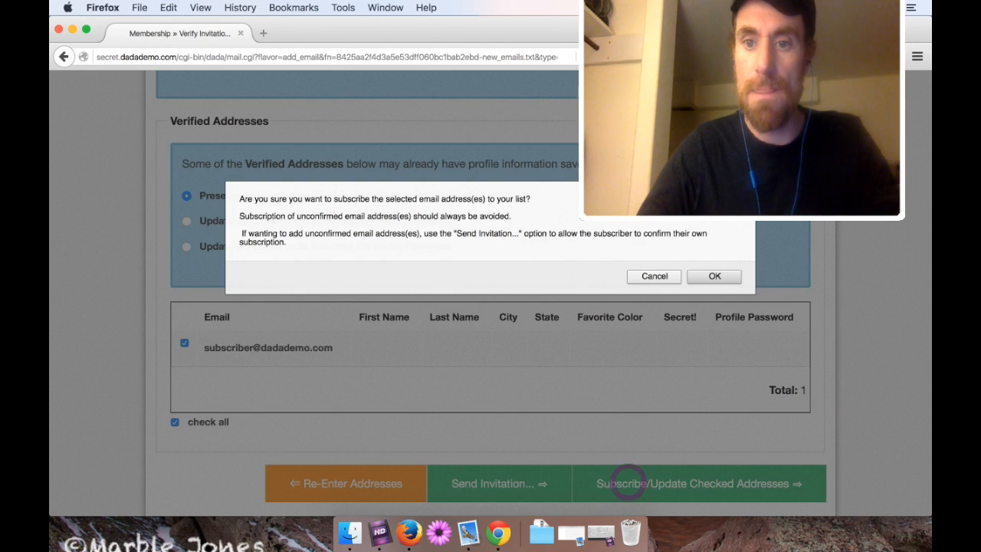
pyautogui.click(714, 277)
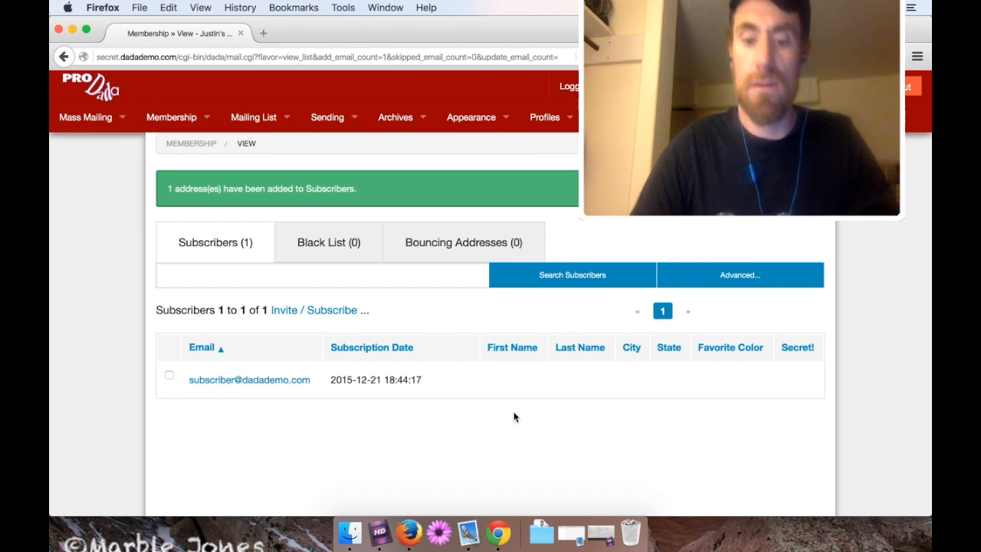
pyautogui.moveTo(621, 129)
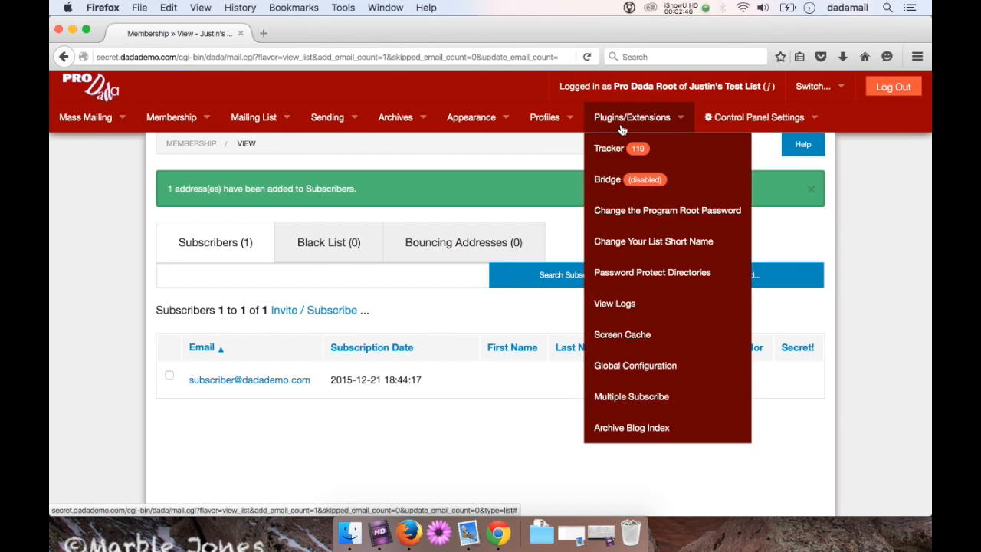
# Open the Tracker plugin and scroll to its Profile Updates preferences.
pyautogui.click(613, 149)
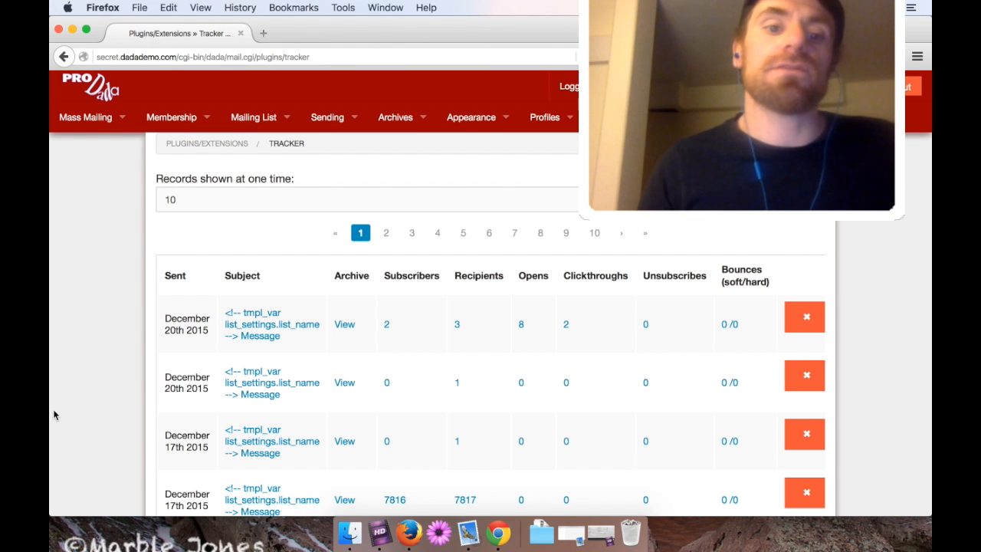
pyautogui.scroll(-15, 111, 372)
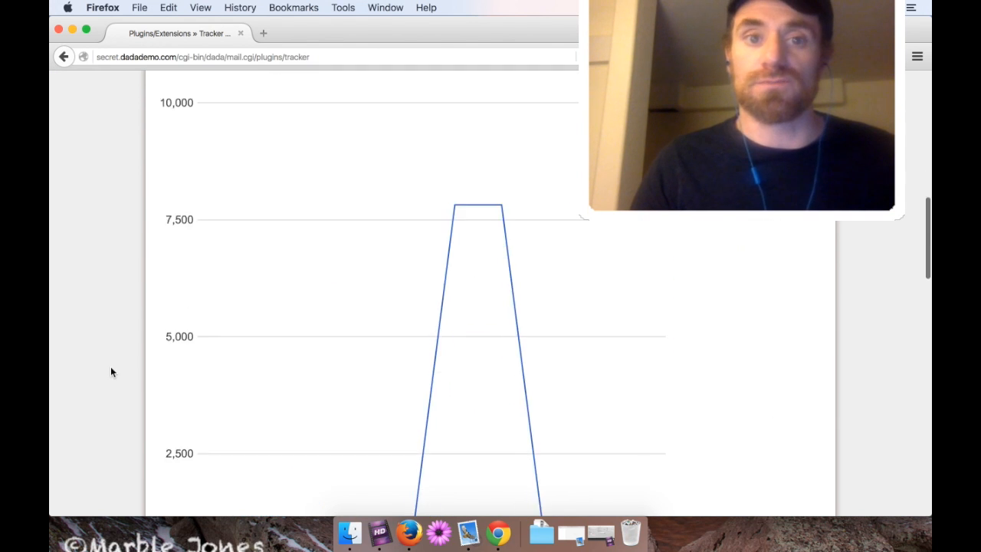
pyautogui.scroll(-10, 111, 372)
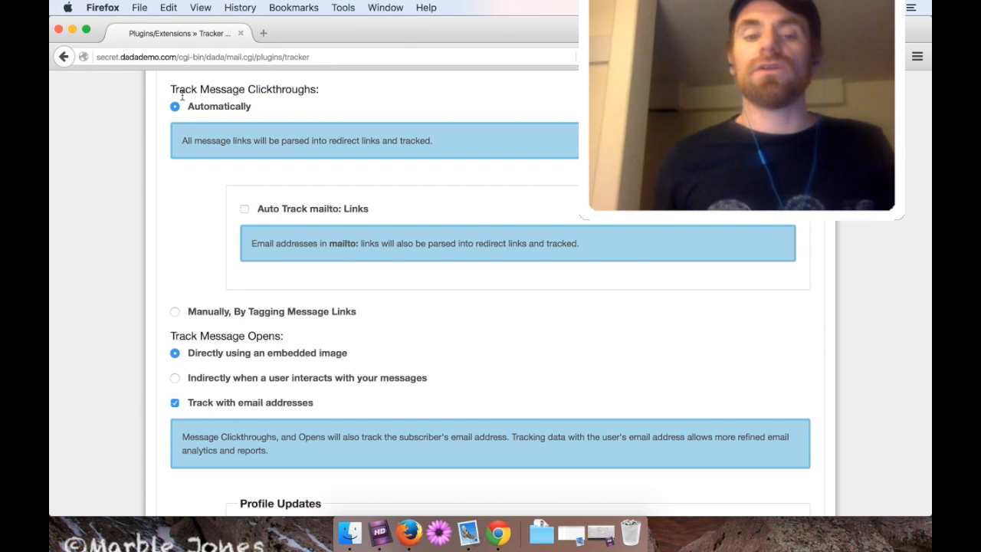
pyautogui.scroll(-5, 171, 219)
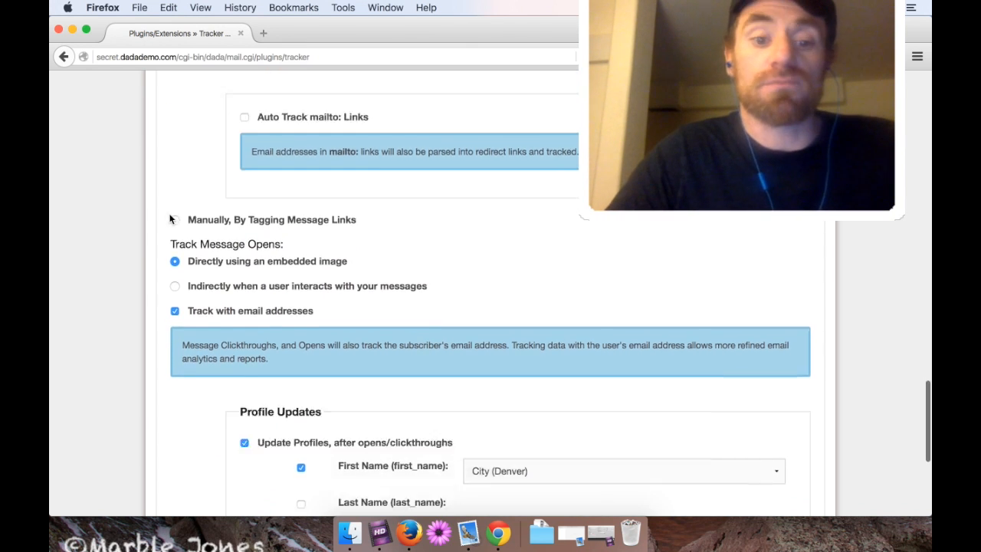
pyautogui.scroll(-2, 171, 220)
pyautogui.moveTo(326, 149); pyautogui.dragTo(240, 146)
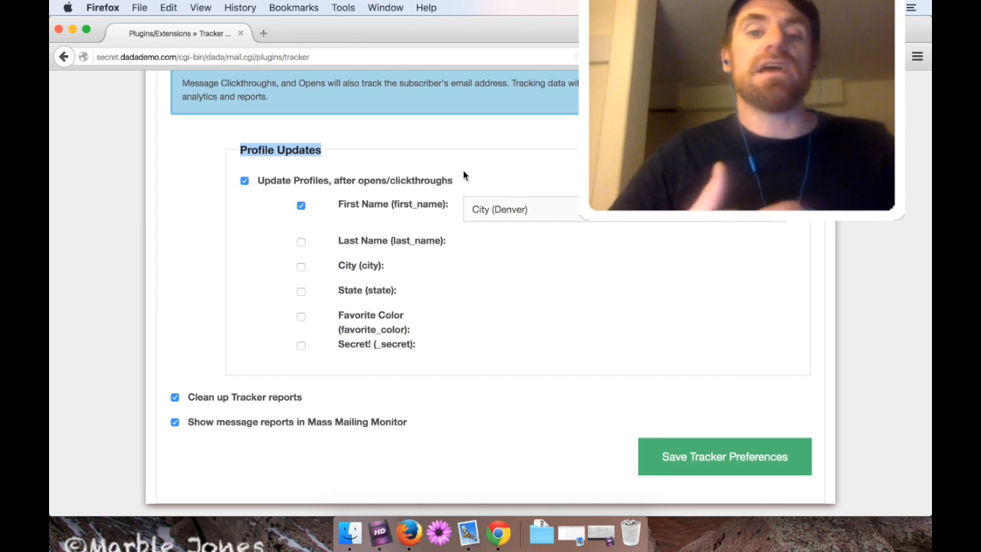
# Stop updating First Name and have tracking fill City with the detected city.
pyautogui.click(344, 213)
pyautogui.click(342, 211)
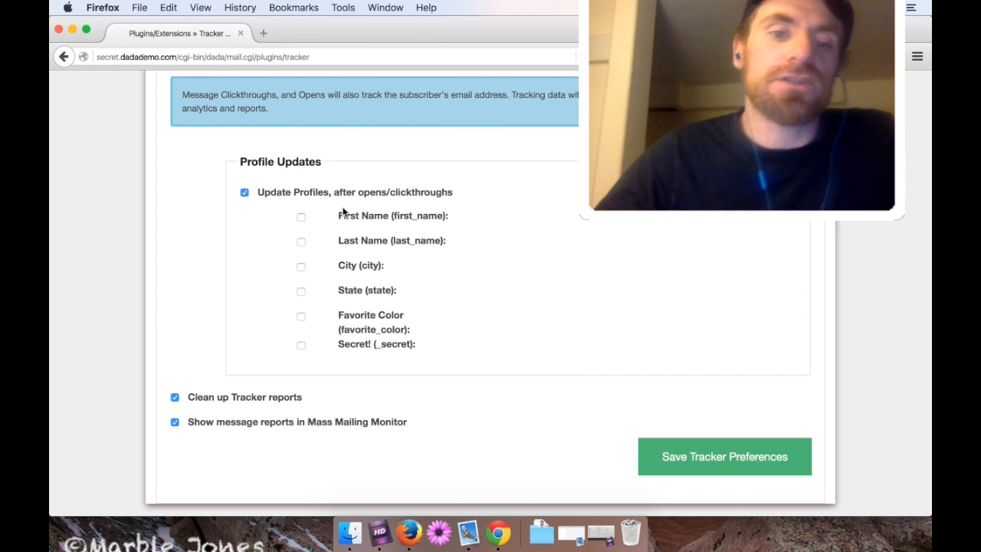
pyautogui.click(300, 267)
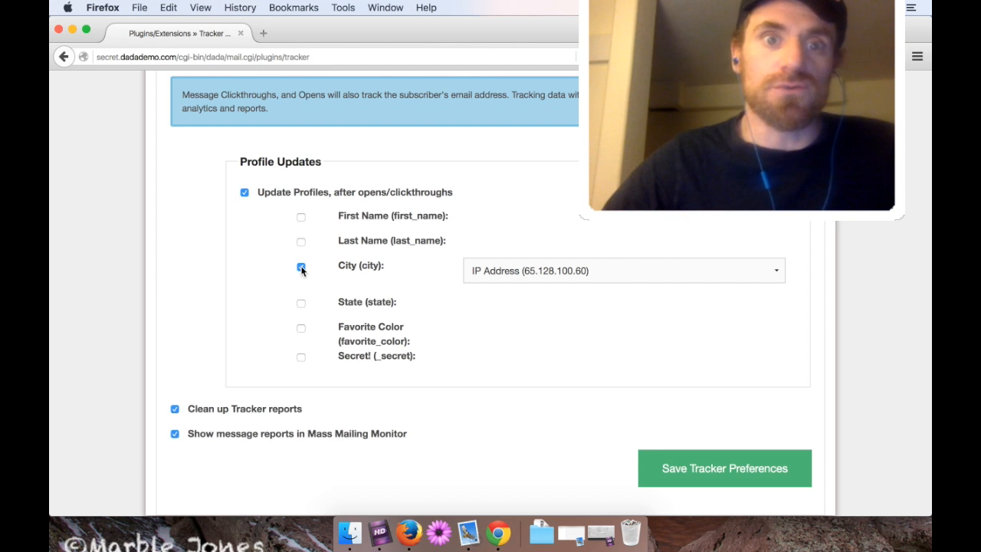
pyautogui.click(517, 273)
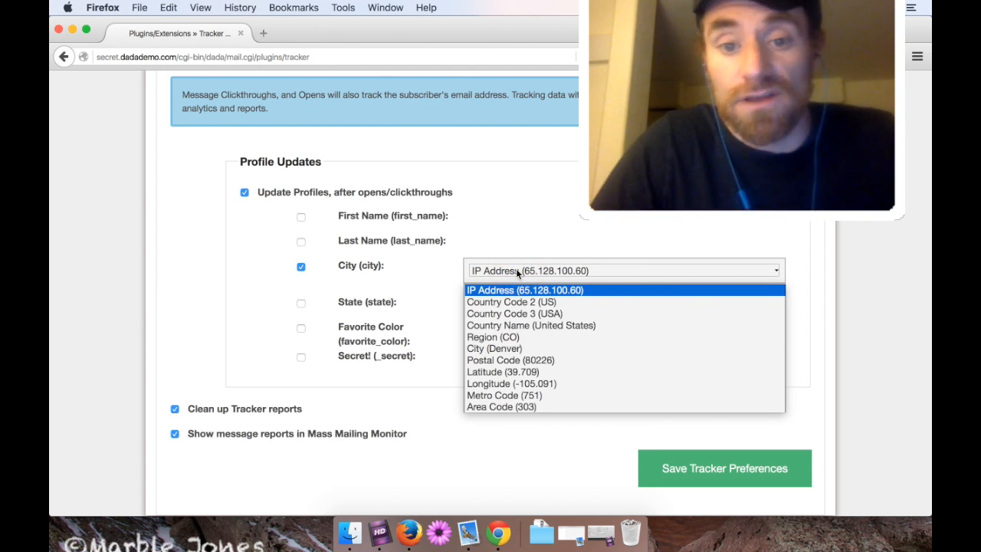
pyautogui.click(520, 349)
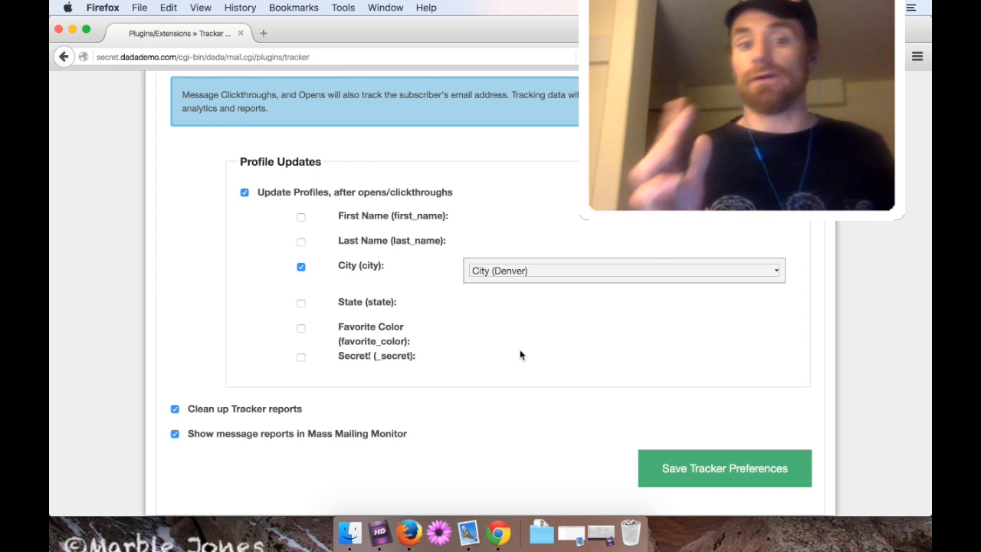
# Map State to Region and Secret to IP Address, then save the Tracker preferences.
pyautogui.click(358, 306)
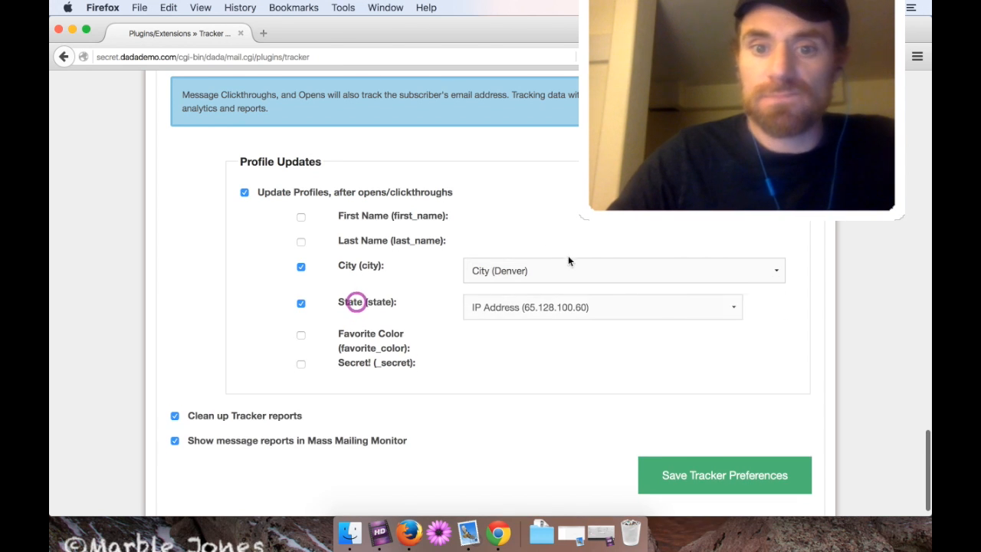
pyautogui.click(555, 307)
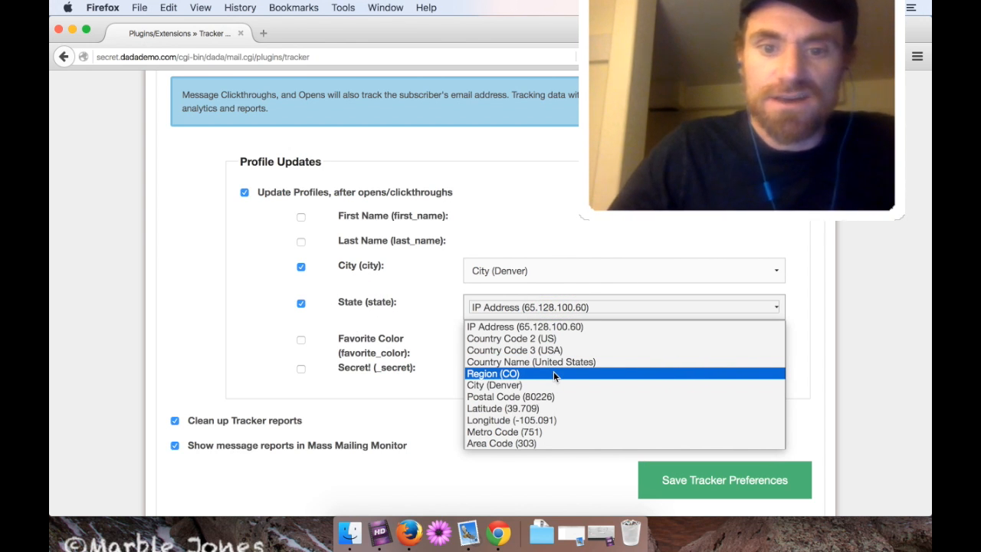
pyautogui.click(554, 374)
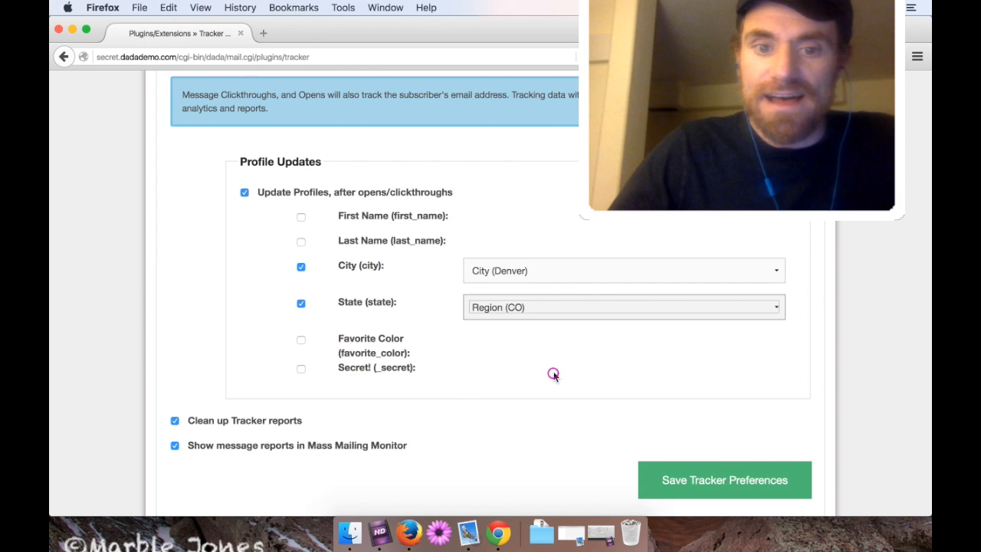
pyautogui.click(366, 374)
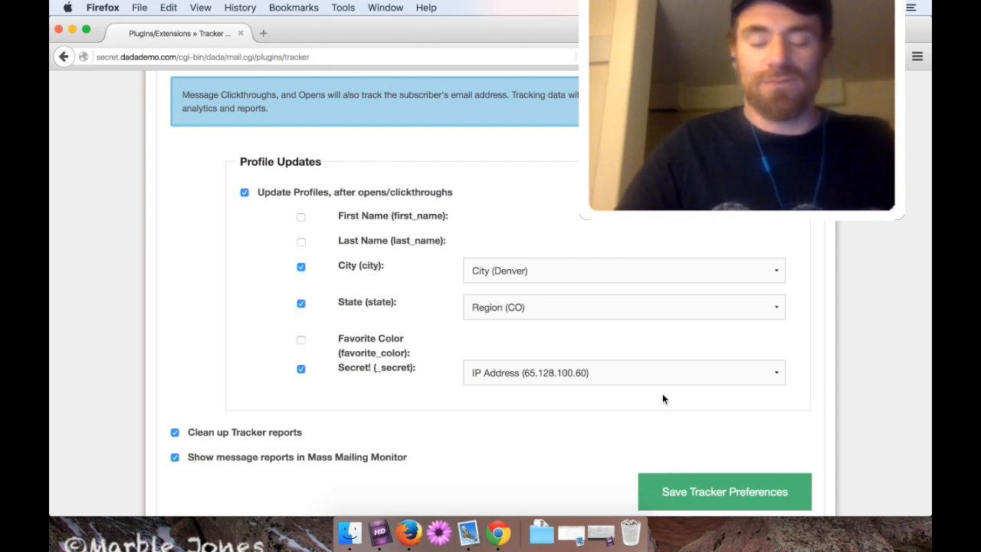
pyautogui.click(708, 494)
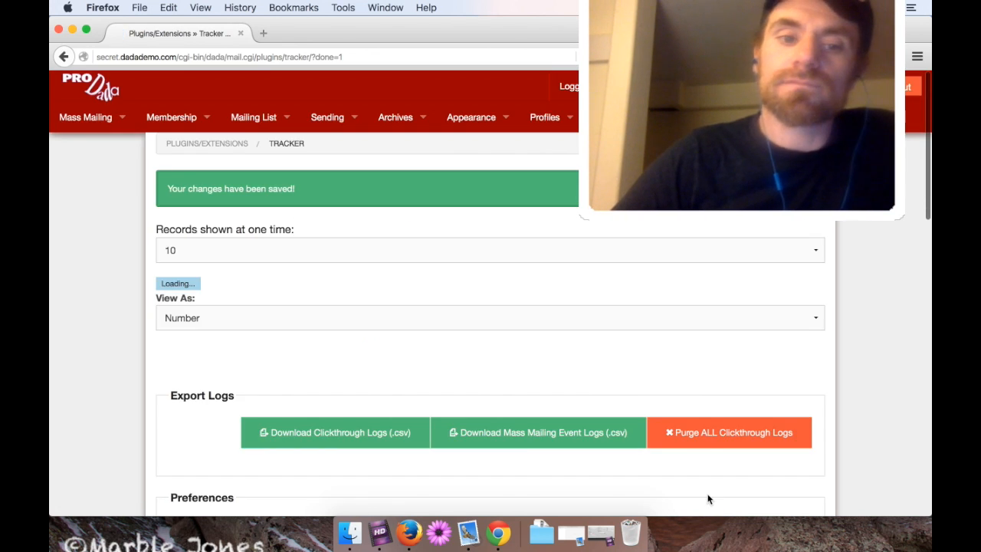
pyautogui.scroll(-10, 708, 499)
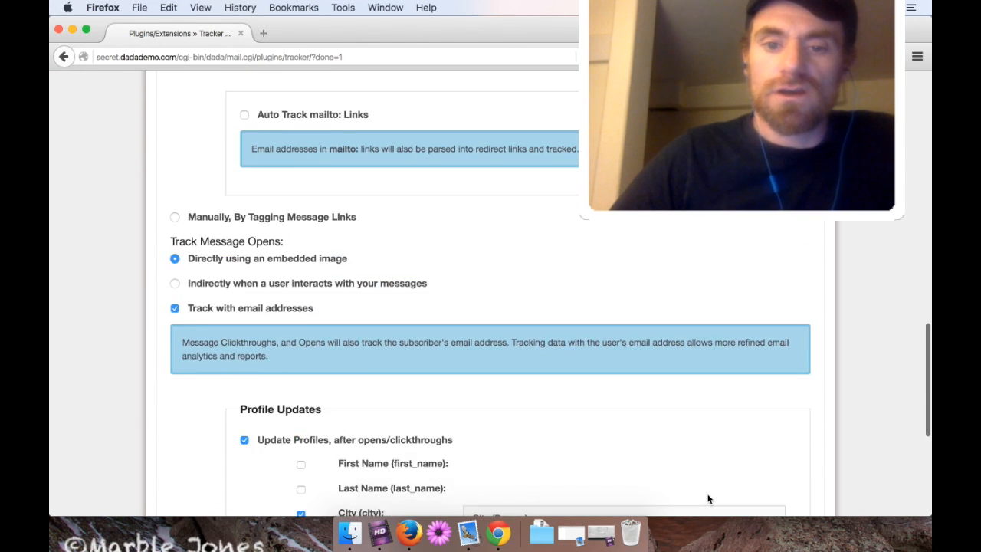
pyautogui.scroll(8, 707, 499)
pyautogui.scroll(-10, 707, 499)
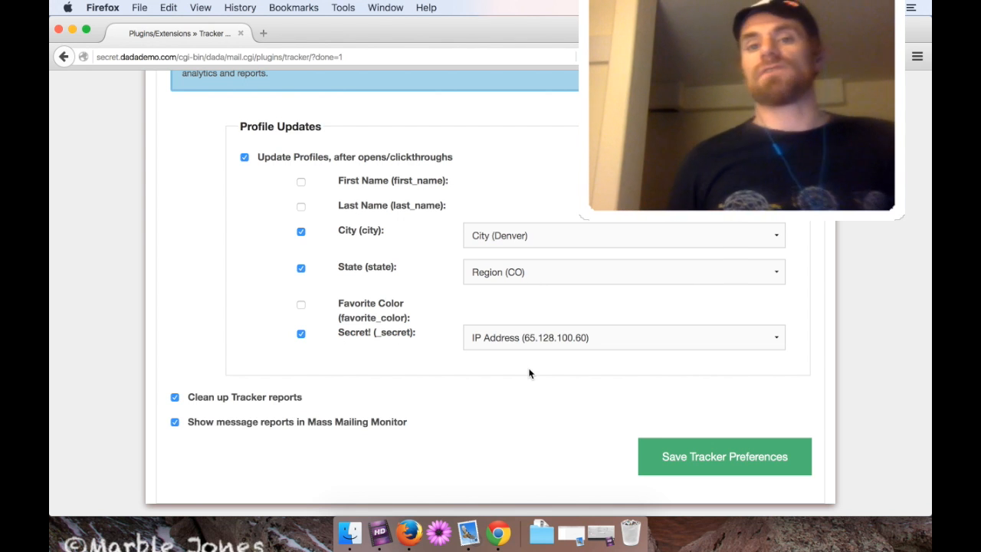
pyautogui.click(721, 463)
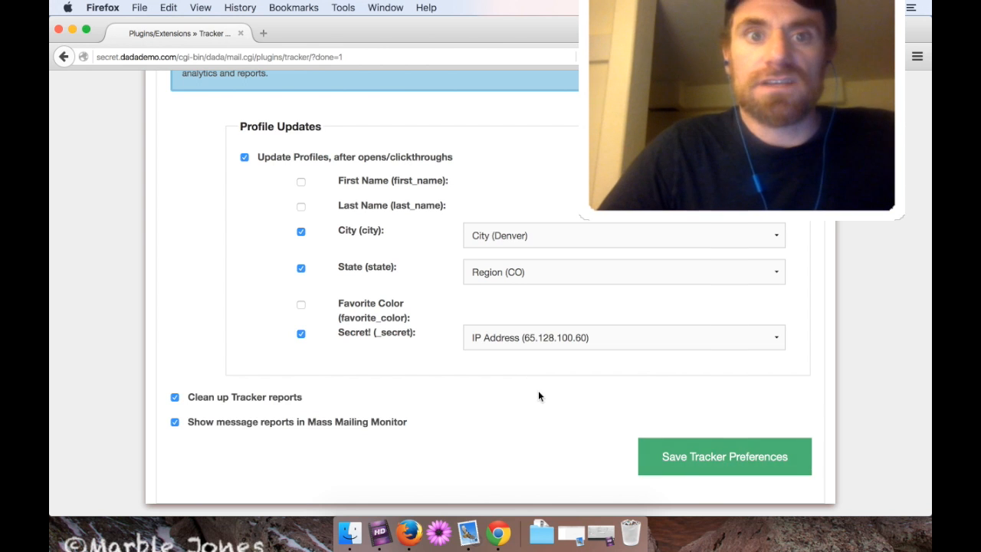
pyautogui.moveTo(85, 118)
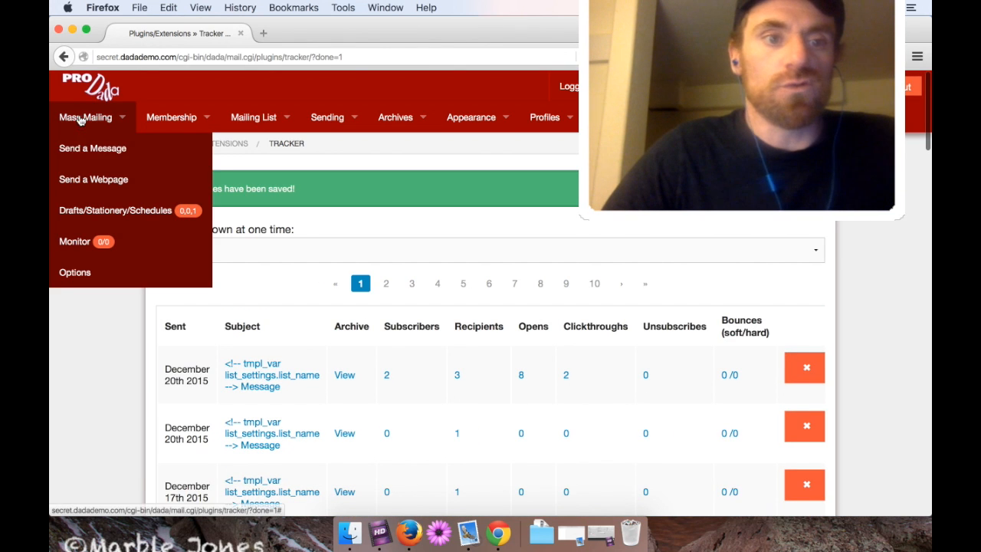
# Start a new mass mailing, type 'Test!' in the body, and format it as Heading 1.
pyautogui.click(88, 148)
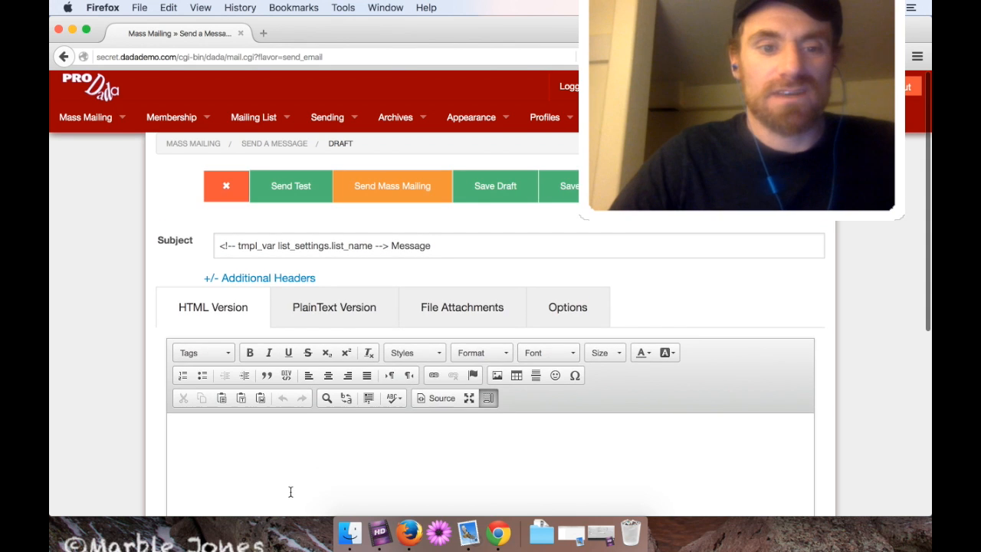
pyautogui.click(289, 491)
pyautogui.write('Test!')
pyautogui.press('super+a')
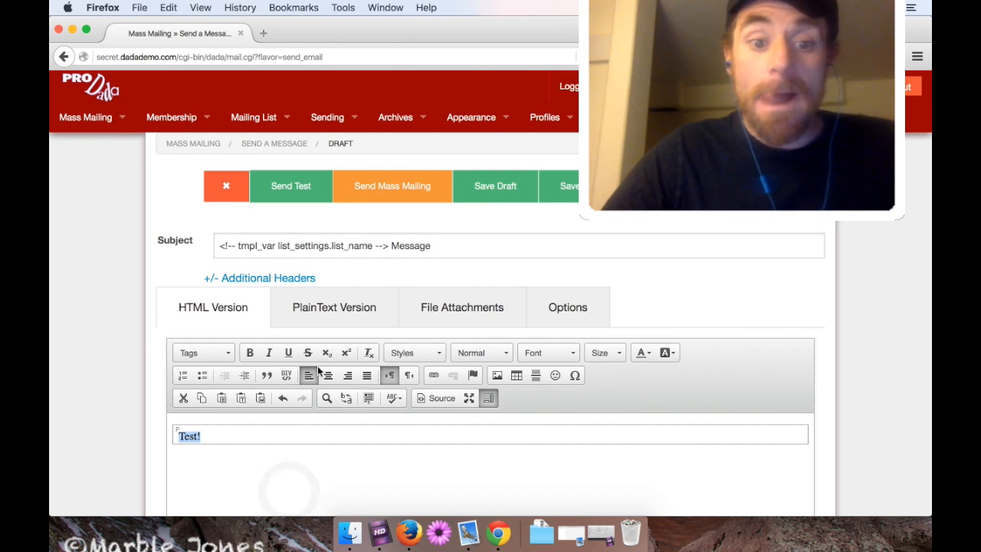
pyautogui.click(428, 353)
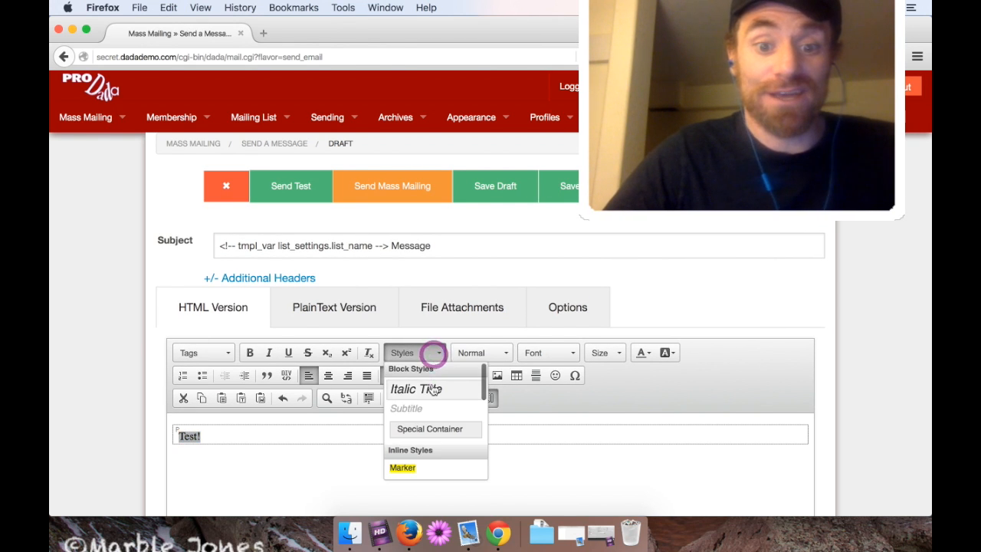
pyautogui.click(469, 353)
pyautogui.click(469, 352)
pyautogui.click(469, 353)
pyautogui.click(477, 404)
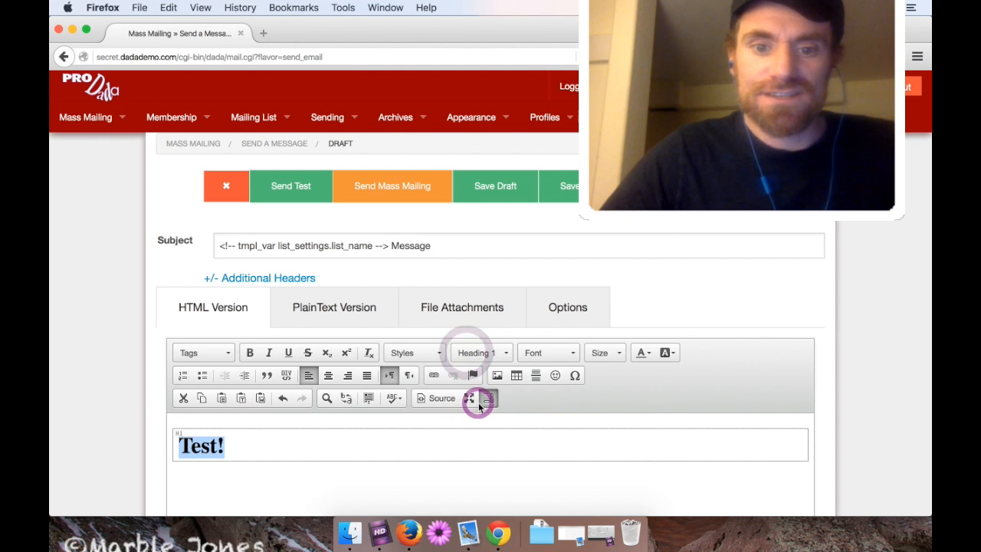
# Link the Test! heading to dadamailproject.com and send it as a mass mailing.
pyautogui.click(426, 379)
pyautogui.write('googl')
pyautogui.press('super+a')
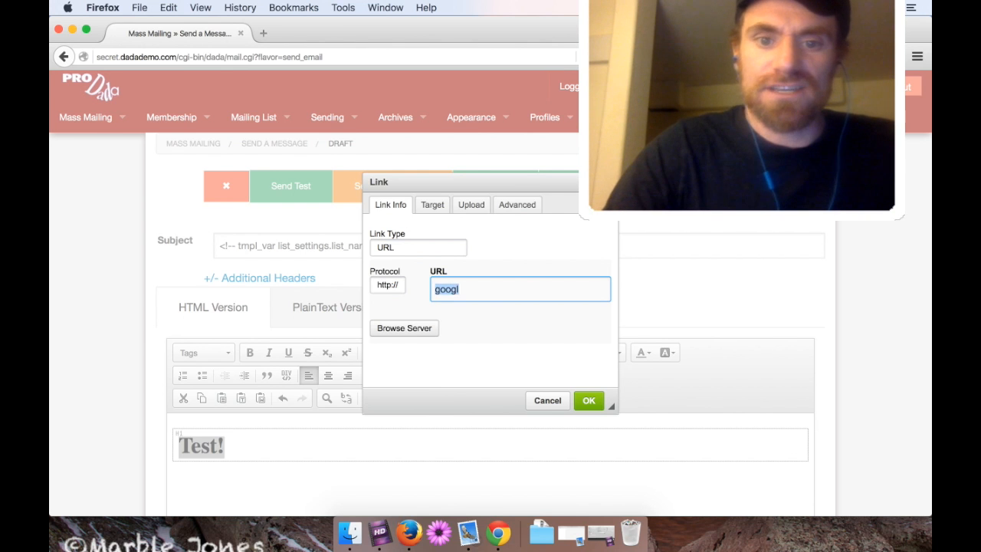
pyautogui.write('dadamailproject.com')
pyautogui.click(587, 408)
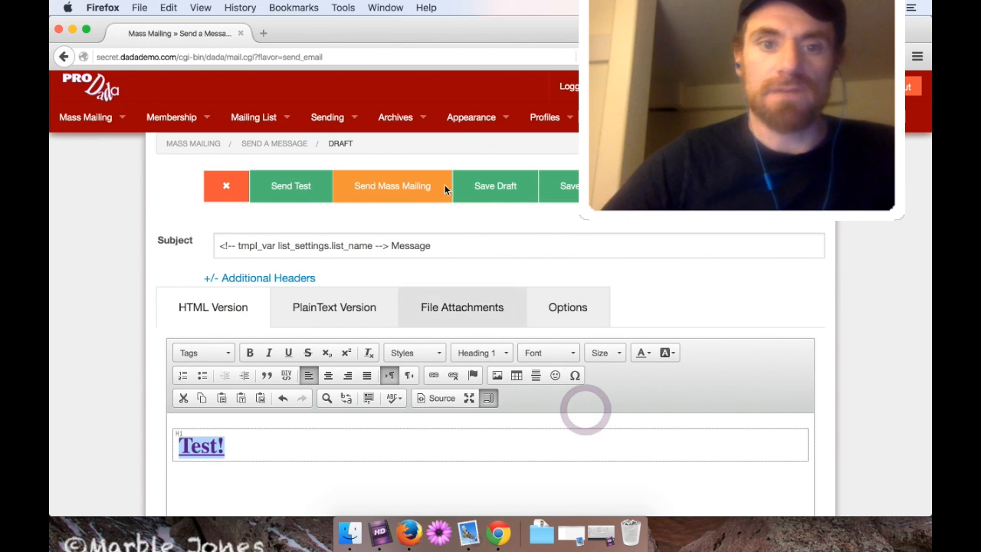
pyautogui.click(378, 189)
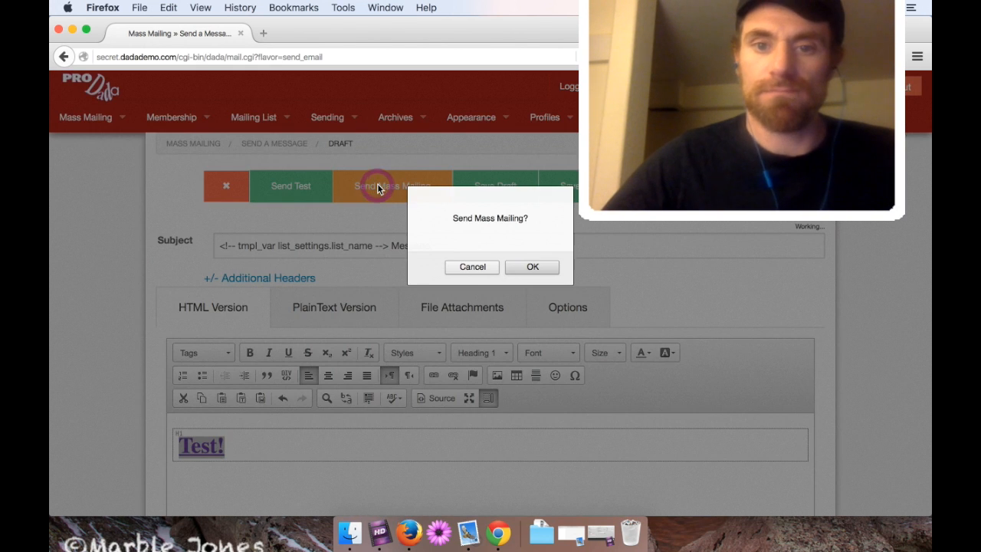
# Confirm the send and wait for the monitor to report 2 of 2 recipients received.
pyautogui.press('Return')
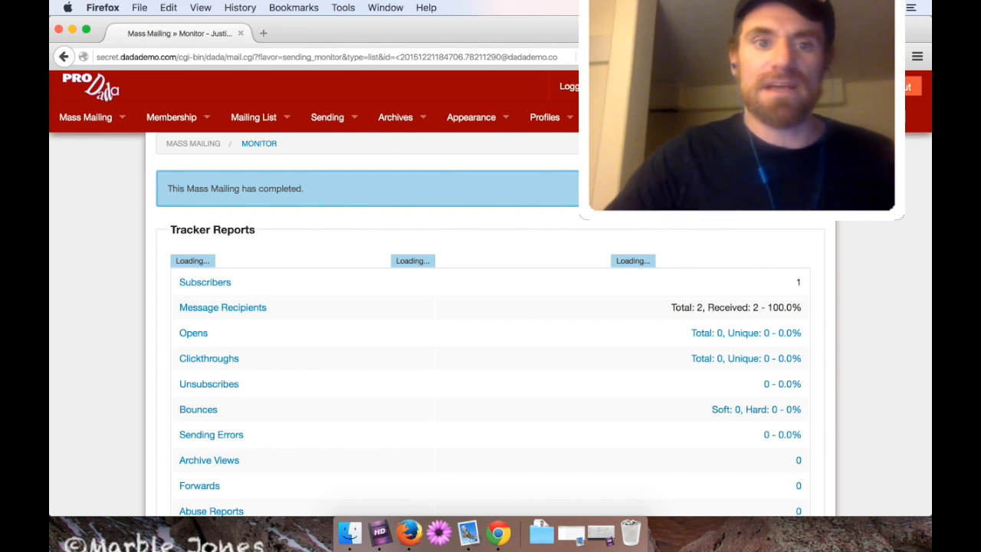
pyautogui.moveTo(330, 118)
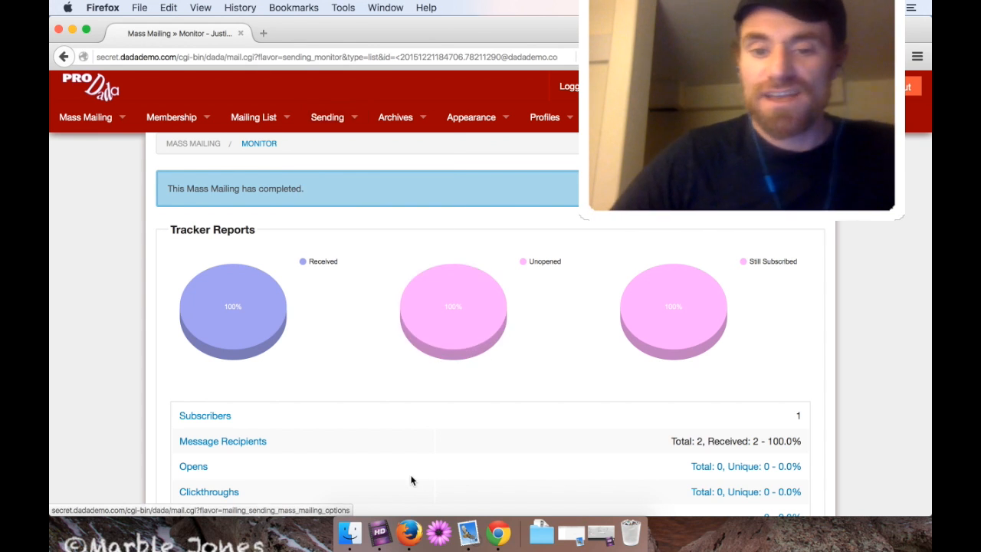
# In Mail, fetch new mail, open the Test List message, and follow its Test! link.
pyautogui.click(469, 529)
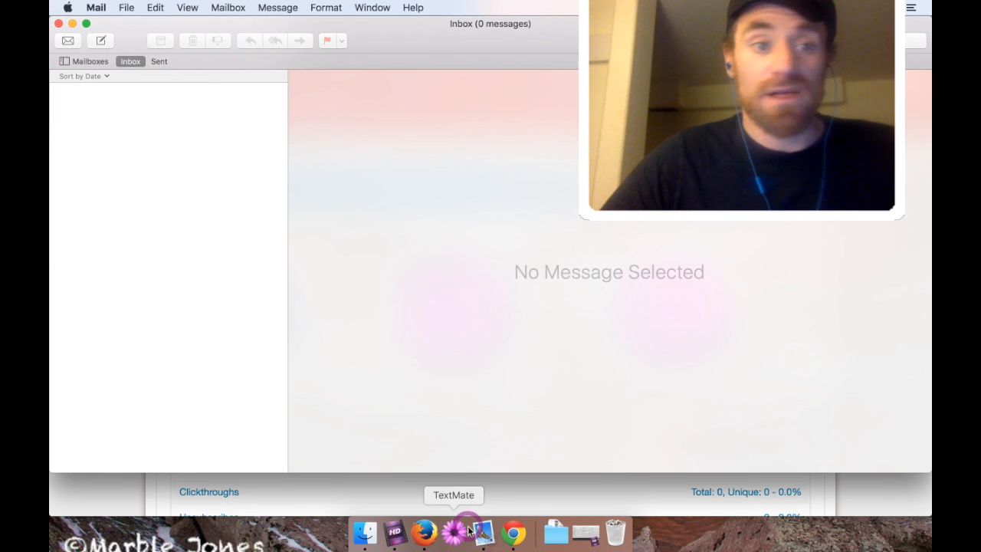
pyautogui.click(69, 40)
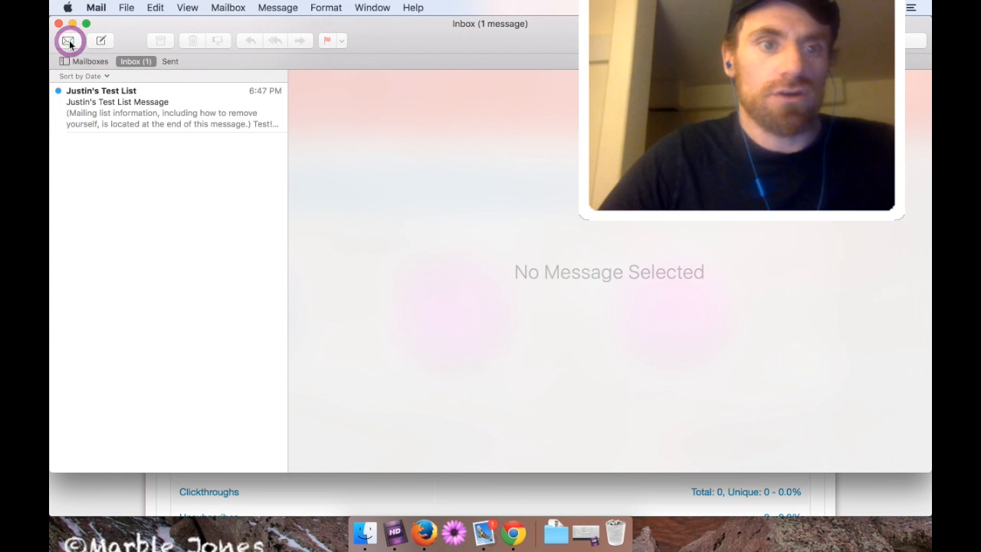
pyautogui.click(146, 101)
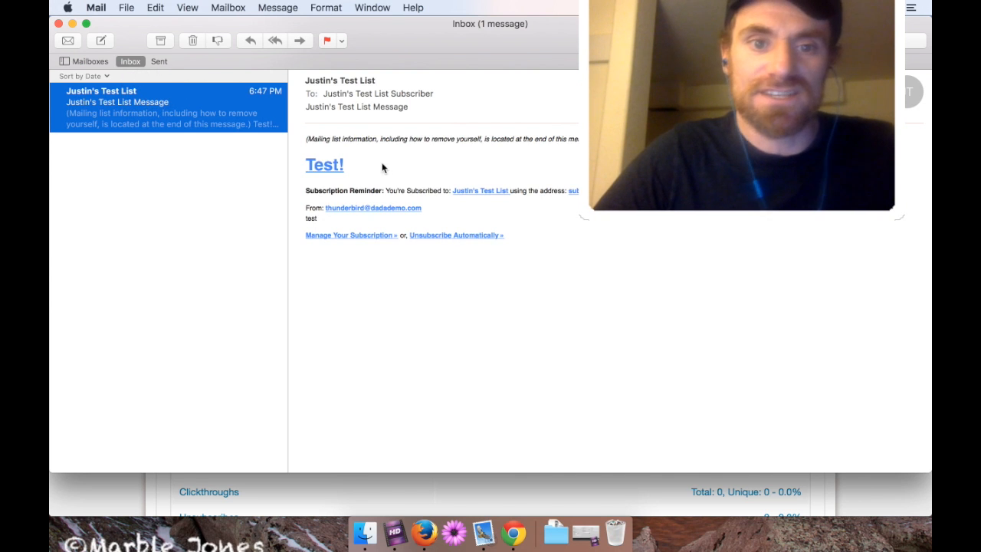
pyautogui.click(327, 172)
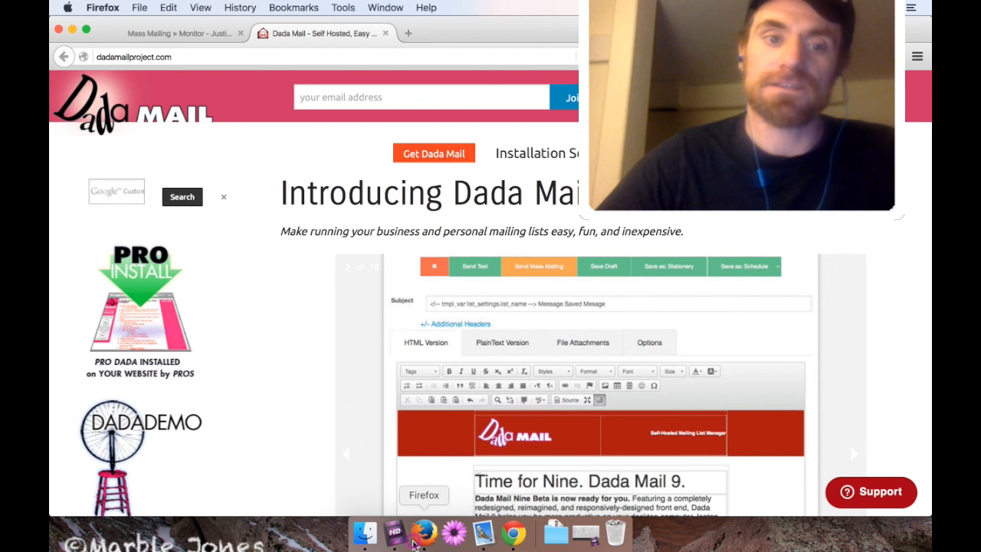
# Close the dadamailproject.com tab and view the list's current subscribers.
pyautogui.click(386, 33)
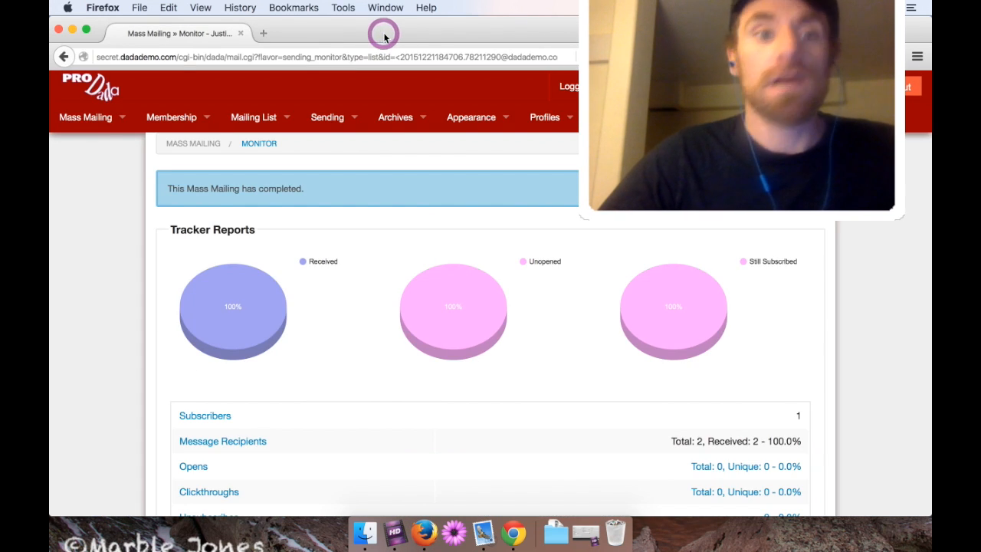
pyautogui.moveTo(183, 129)
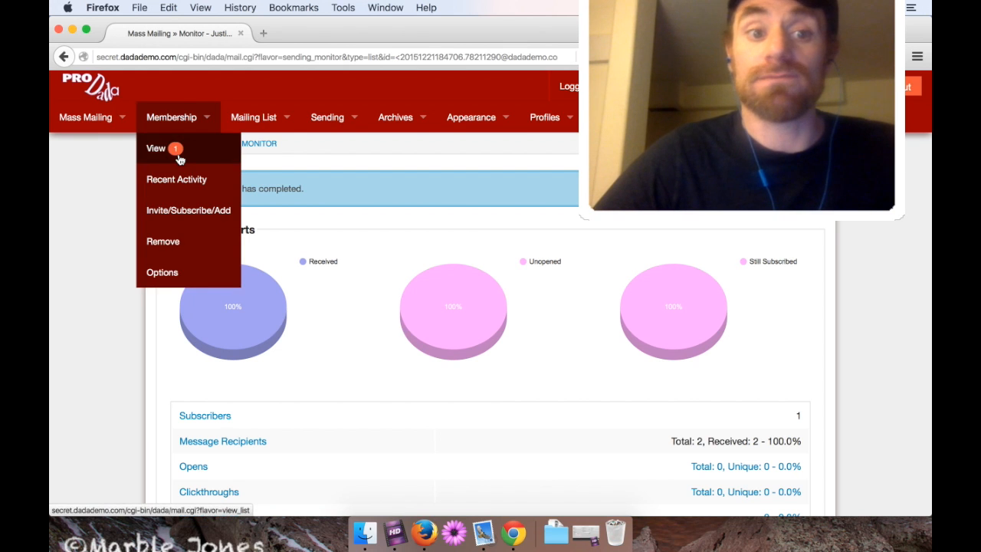
pyautogui.click(179, 159)
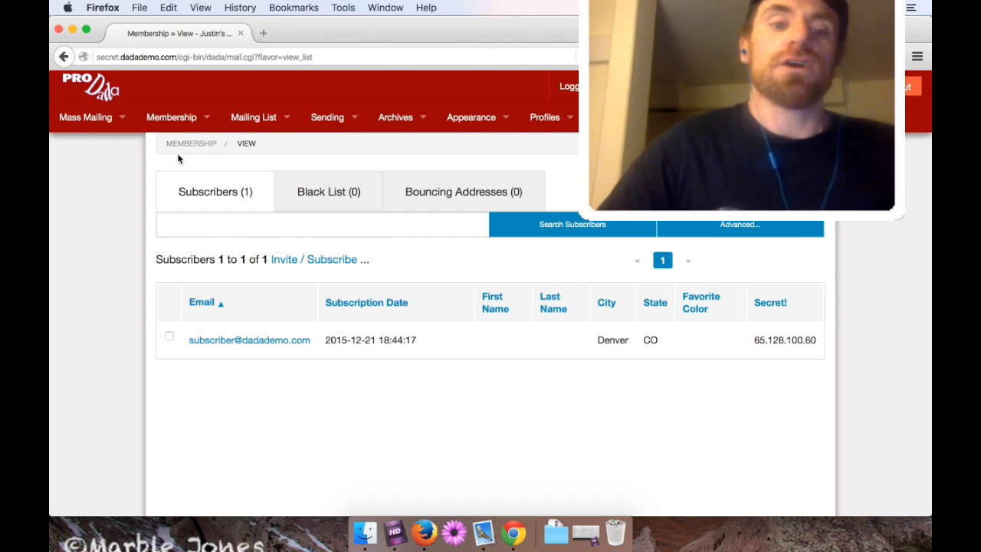
# Highlight the subscriber's e-mail, State CO and the IP address under Secret!
pyautogui.moveTo(314, 341); pyautogui.dragTo(189, 340)
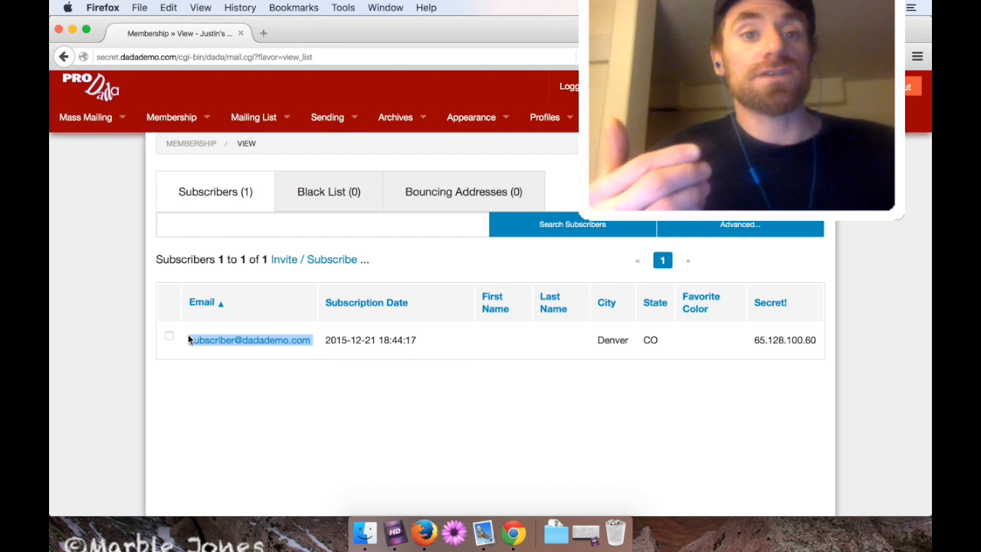
pyautogui.click(596, 346)
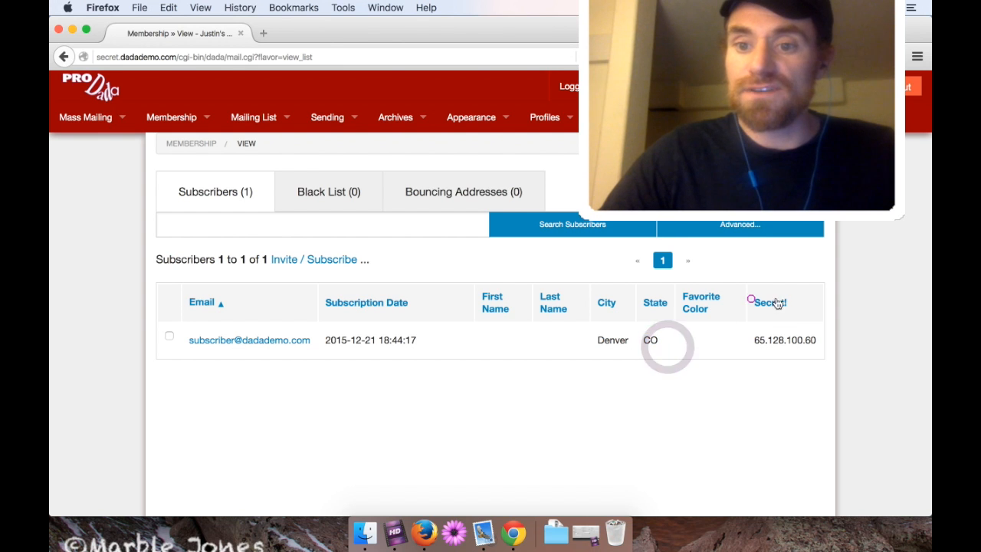
pyautogui.moveTo(751, 300); pyautogui.dragTo(788, 302)
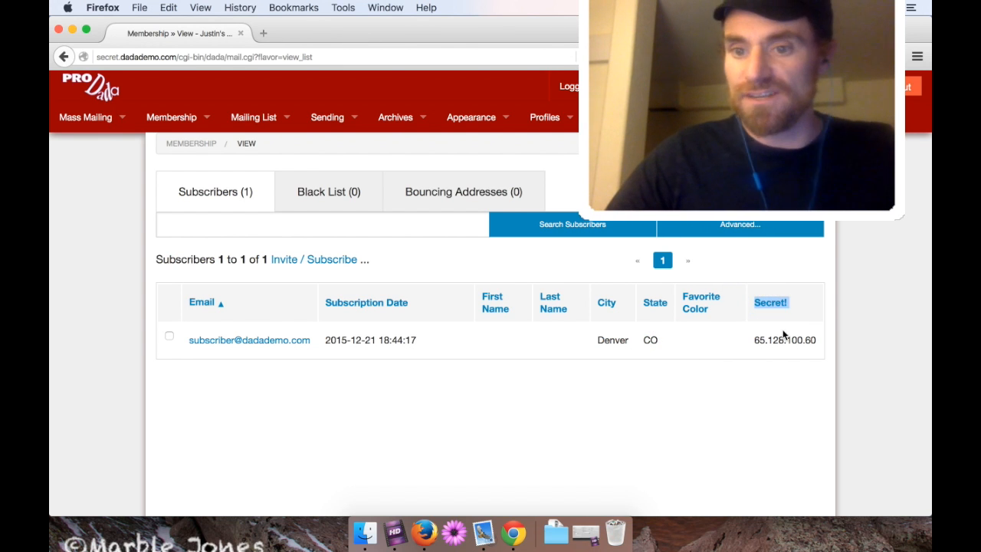
pyautogui.moveTo(755, 343); pyautogui.dragTo(826, 344)
pyautogui.click(749, 395)
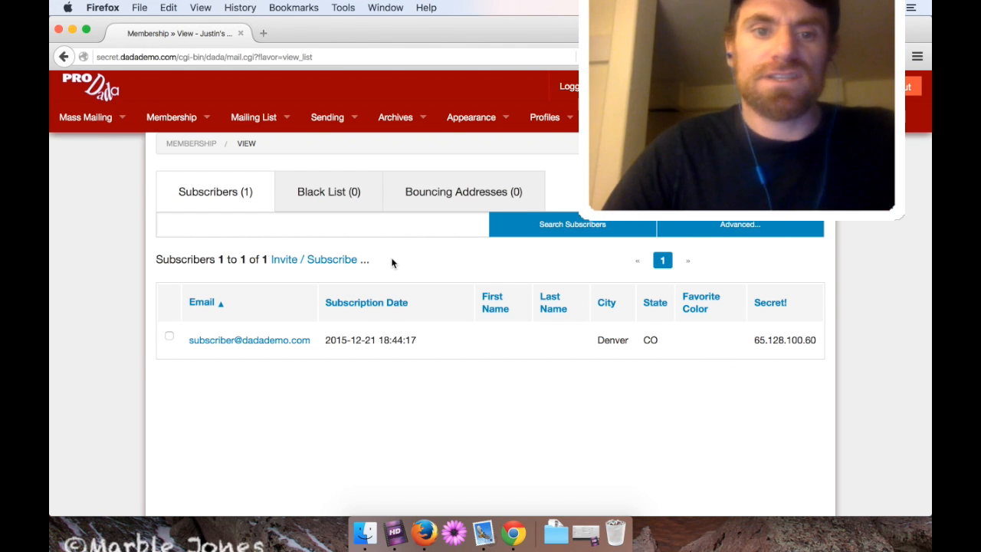
# Enter the new test e-mail address in the Paste Your Addresses box and verify it.
pyautogui.click(334, 260)
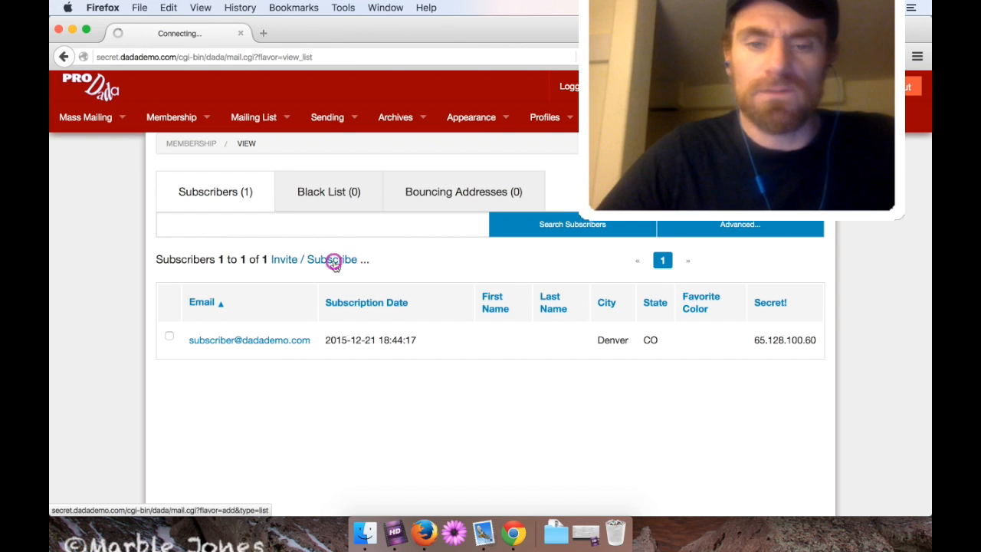
pyautogui.scroll(-10, 330, 343)
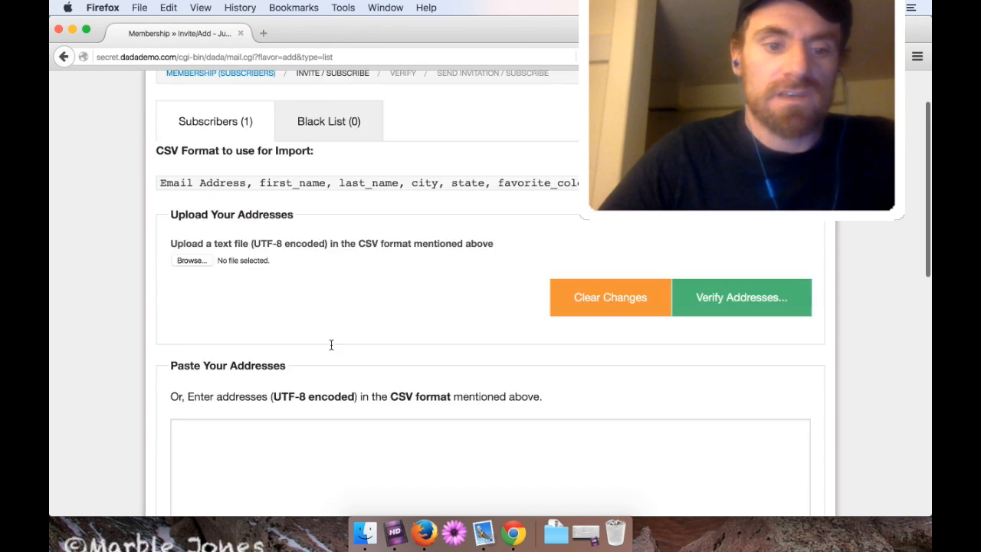
pyautogui.scroll(3, 288, 189)
pyautogui.click(279, 250)
pyautogui.write('dadamal')
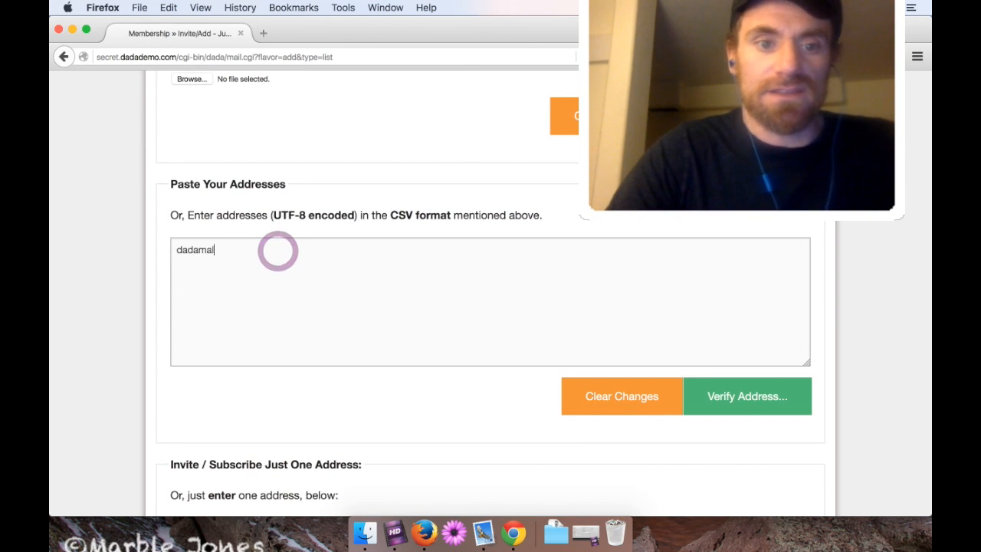
pyautogui.press('super+a')
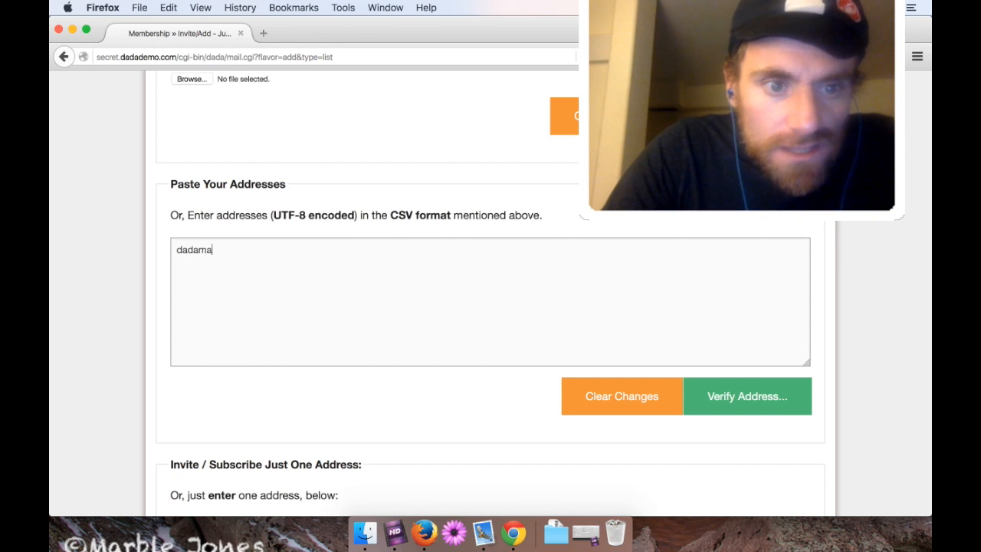
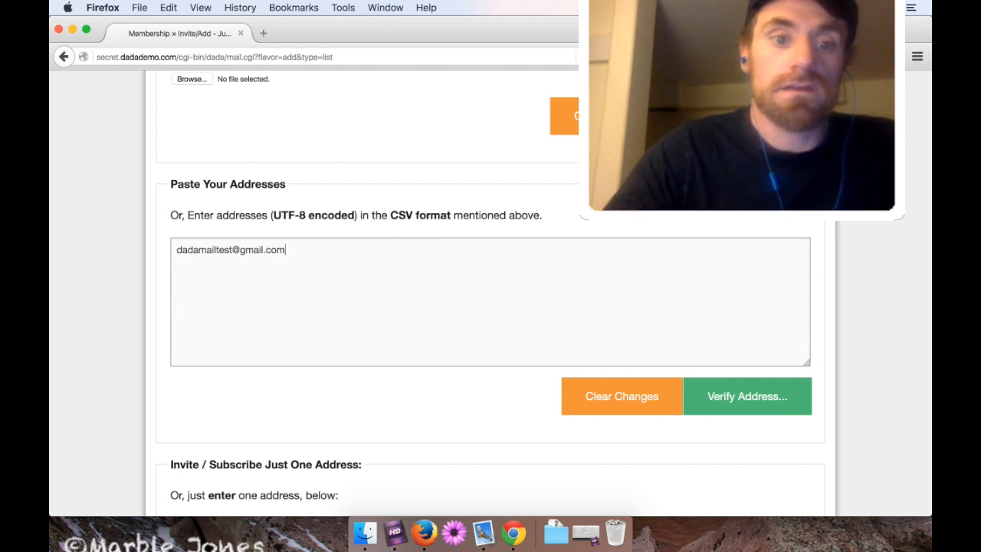
pyautogui.click(738, 395)
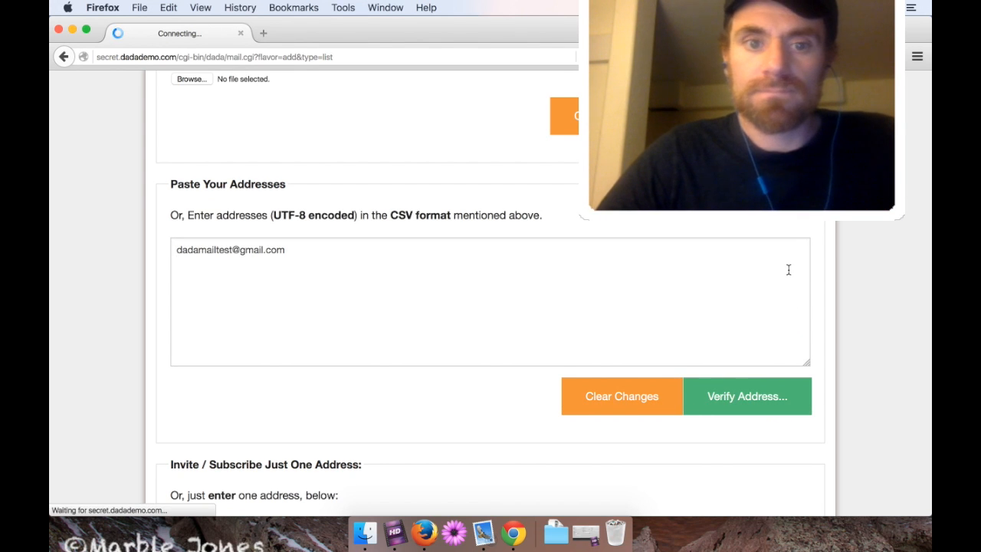
pyautogui.scroll(-4, 788, 272)
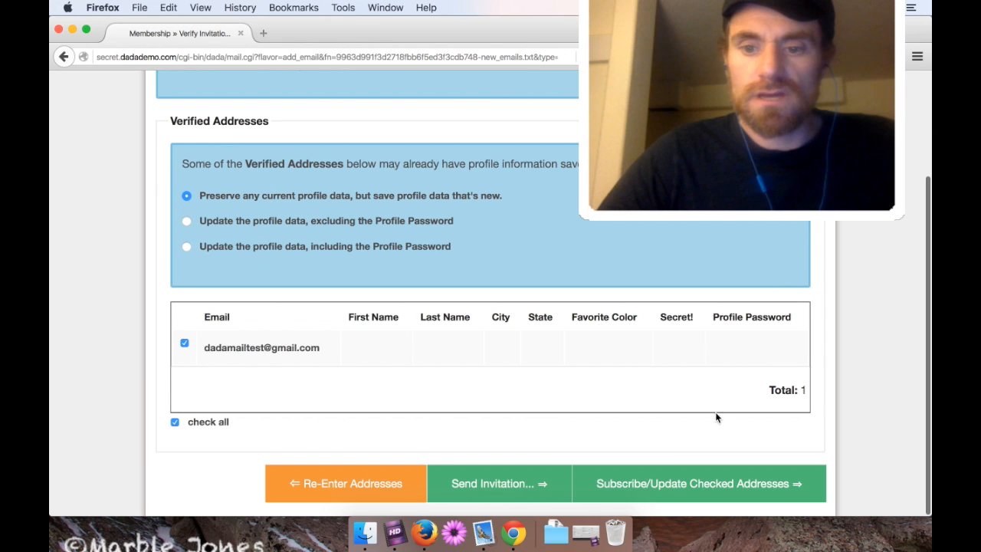
# Subscribe the verified address, bringing the list to 2 subscribers, then open Send a Message.
pyautogui.click(657, 491)
pyautogui.click(714, 279)
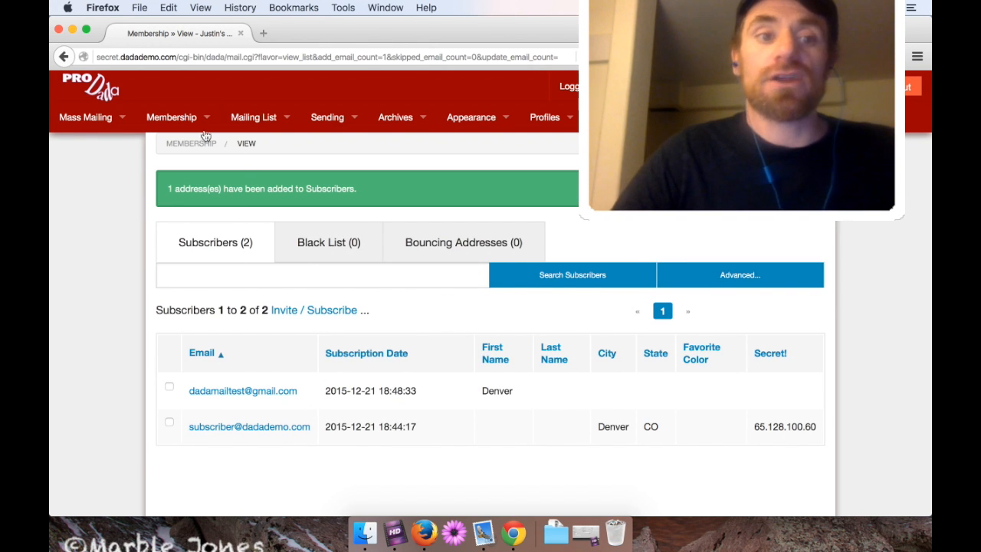
pyautogui.moveTo(85, 116)
pyautogui.click(94, 148)
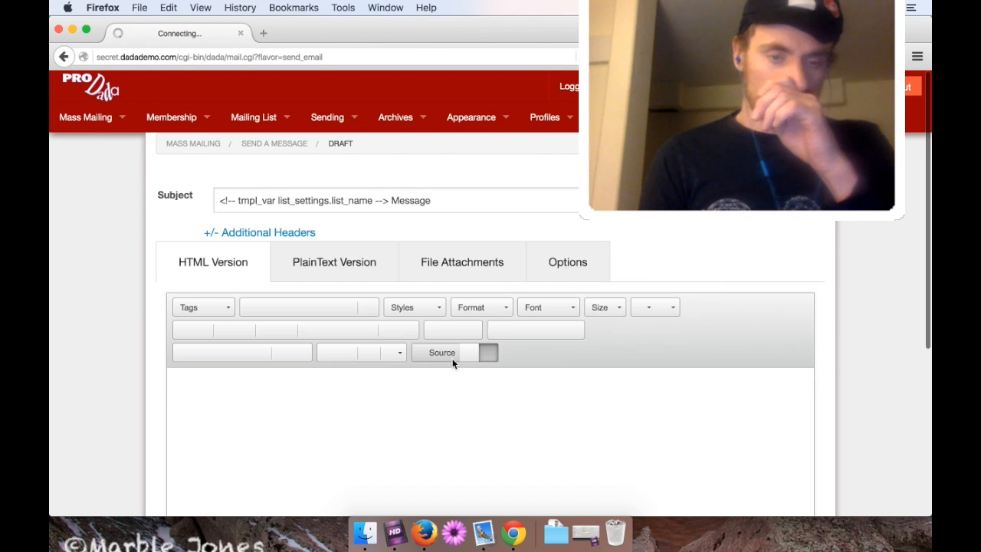
# Type the placeholder line 'blah blah blah c' into the message body.
pyautogui.scroll(-3, 109, 295)
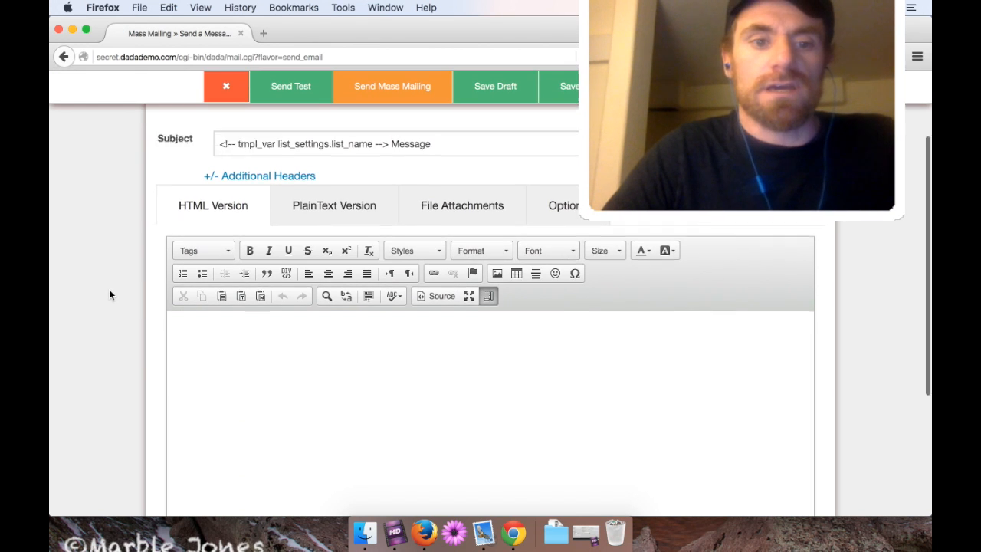
pyautogui.scroll(-5, 109, 295)
pyautogui.scroll(5, 109, 295)
pyautogui.click(301, 391)
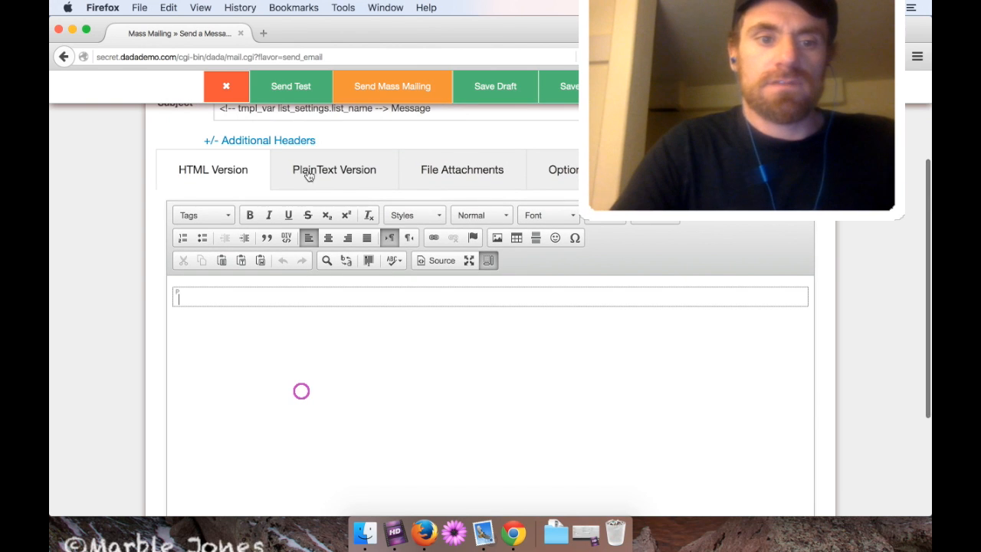
pyautogui.write('blah blah blah c')
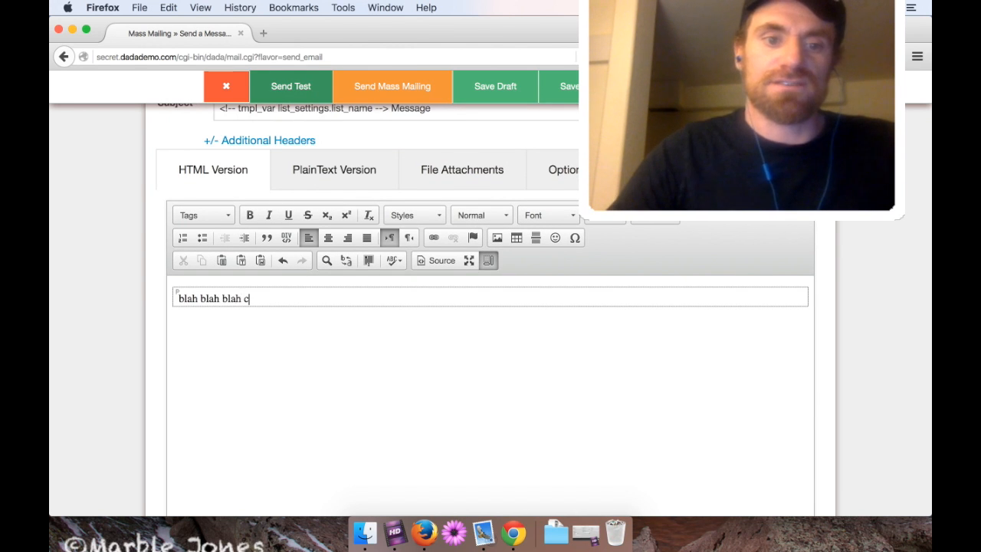
# Link the whole placeholder line to the URL 'googe.'.
pyautogui.press('super+a')
pyautogui.click(430, 238)
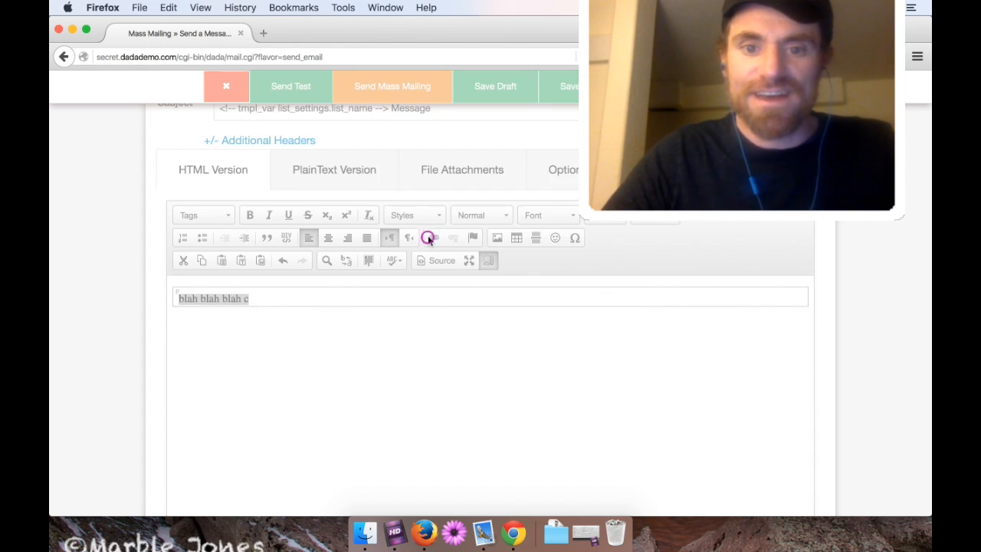
pyautogui.write('googe.c')
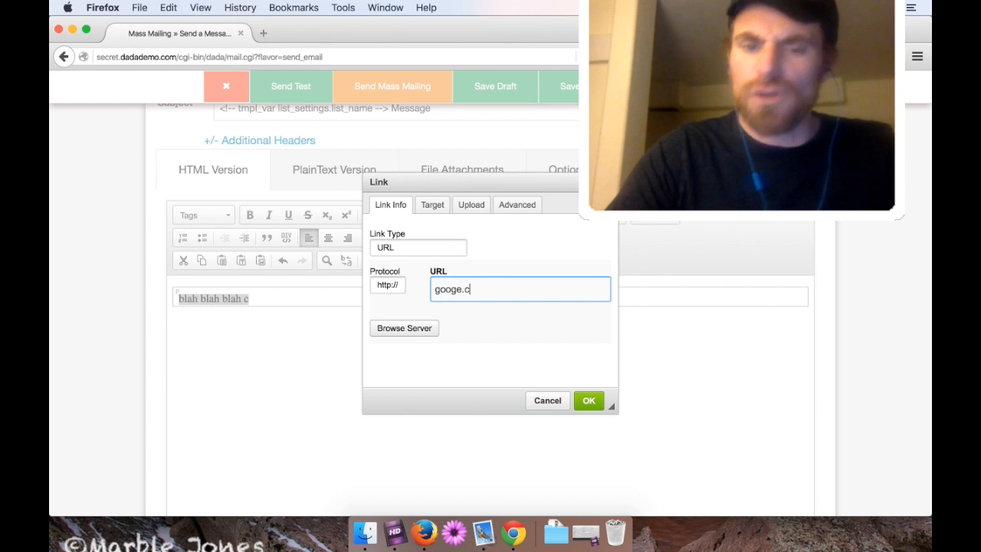
pyautogui.press('Return')
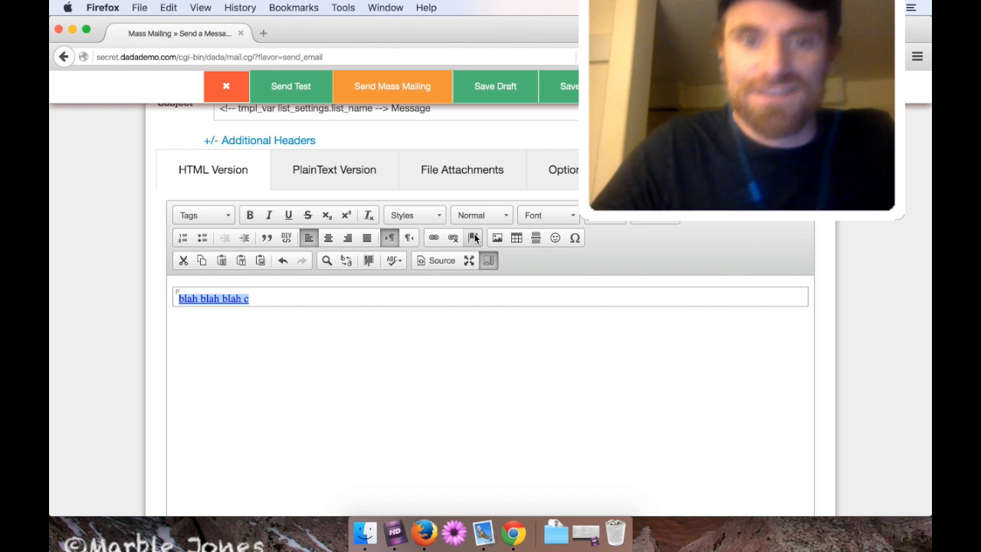
# Format the linked placeholder line as Heading 1.
pyautogui.click(582, 223)
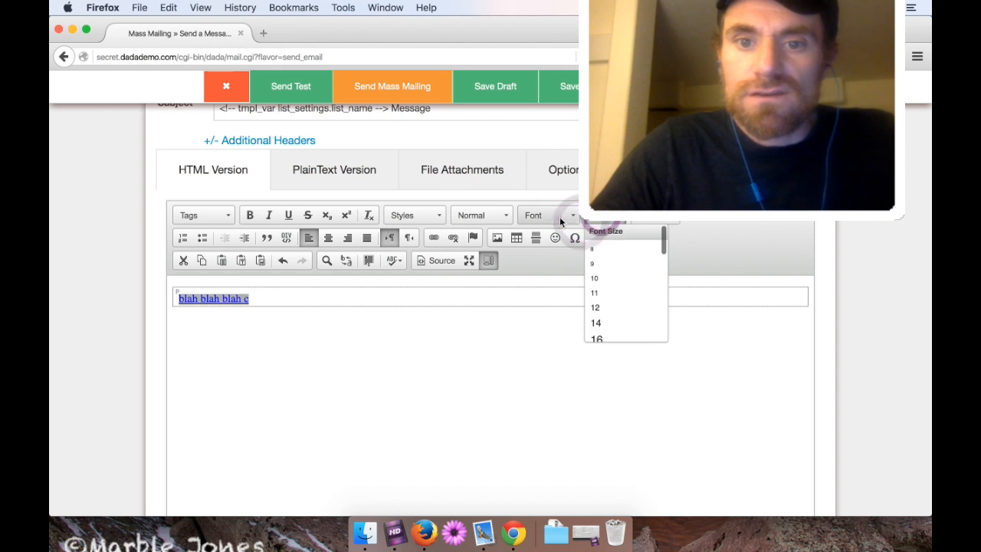
pyautogui.click(559, 216)
pyautogui.click(488, 216)
pyautogui.click(491, 267)
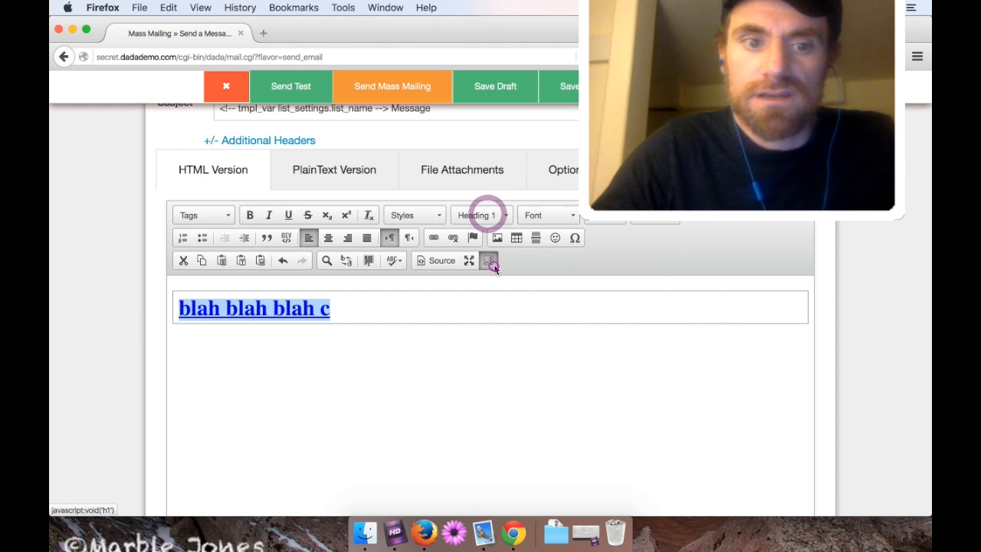
pyautogui.click(399, 322)
# Replace the line with 'Test, my good friend,' and make it Heading 1.
pyautogui.press('BackSpace')
pyautogui.tripleClick(398, 322)
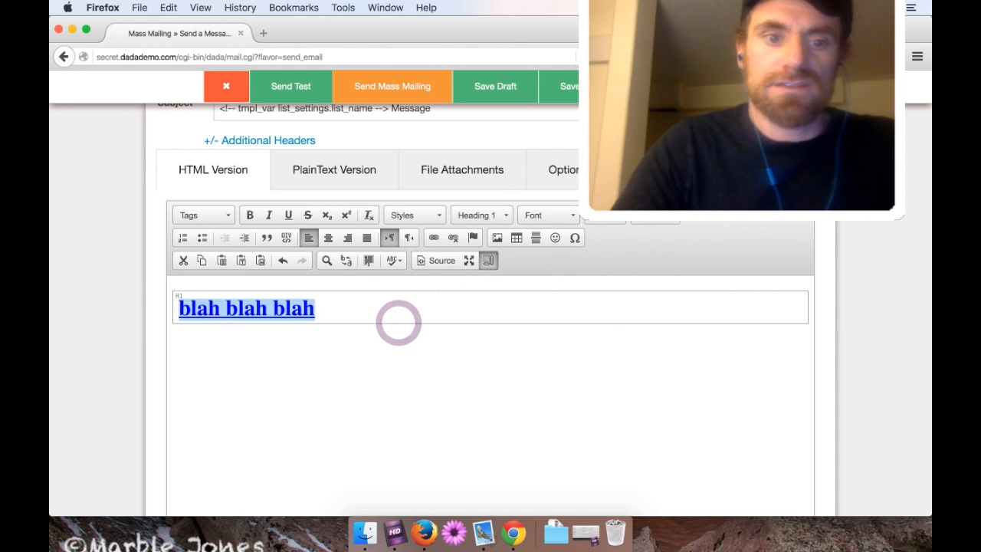
pyautogui.write('Test, my good friend,')
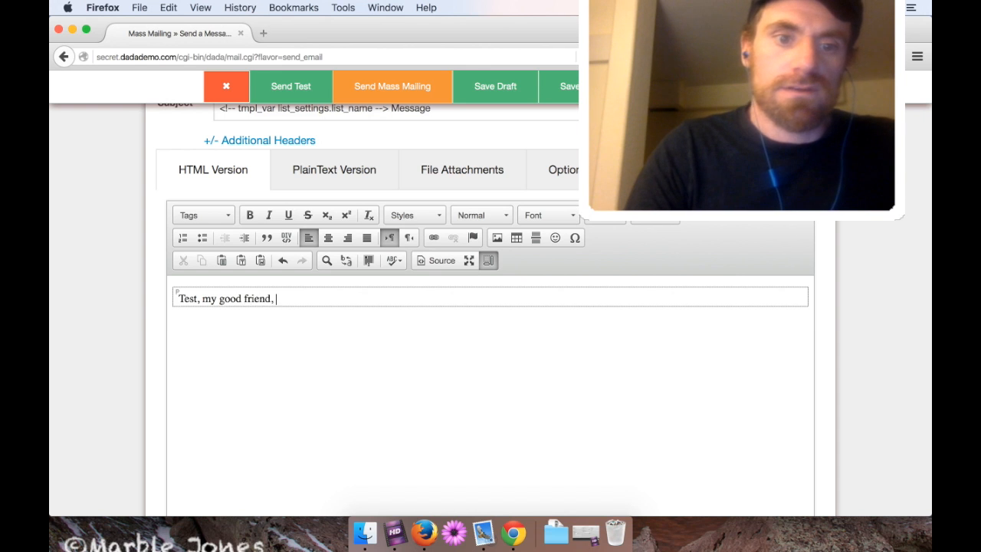
pyautogui.press('super+a')
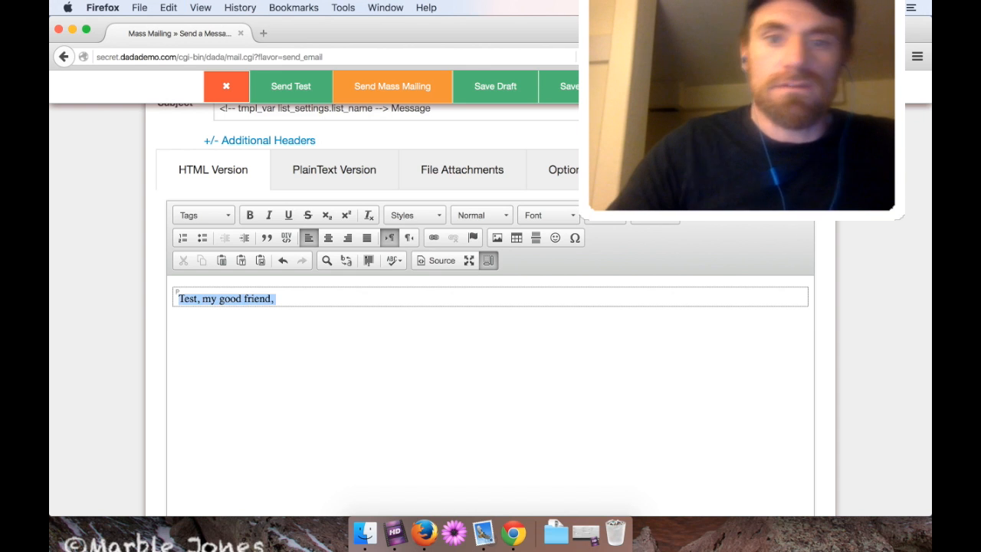
pyautogui.click(488, 215)
pyautogui.click(492, 267)
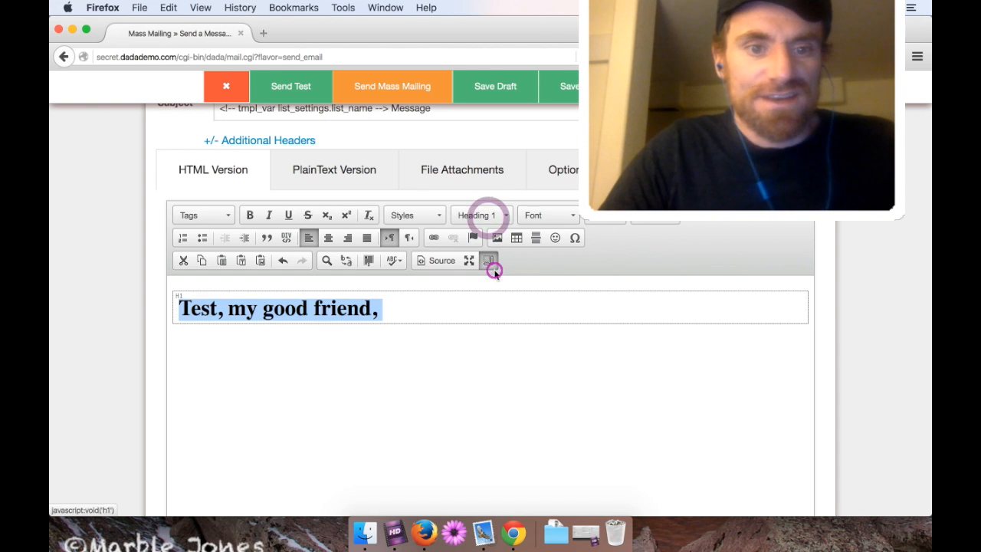
# Link the heading text to google.com.
pyautogui.click(434, 238)
pyautogui.write('google.com')
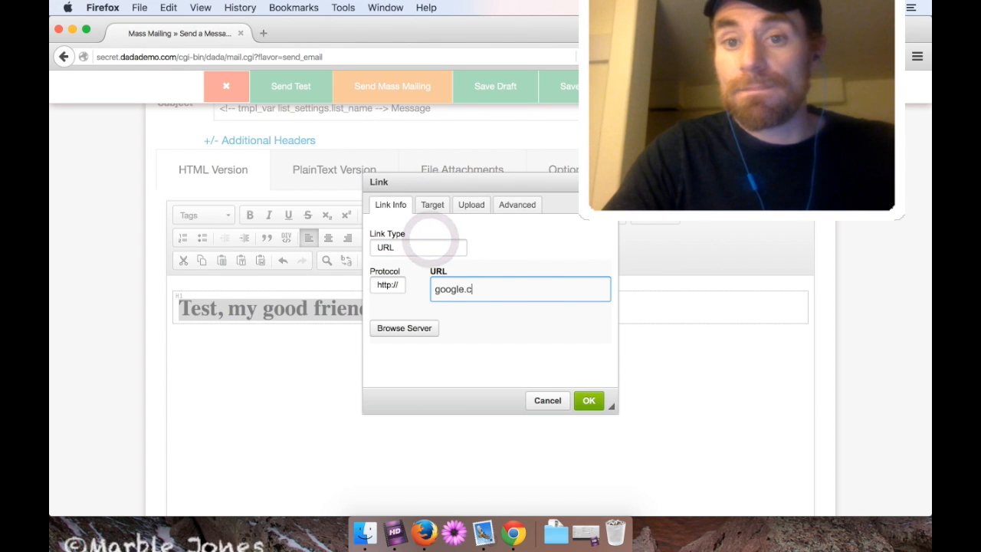
pyautogui.press('Return')
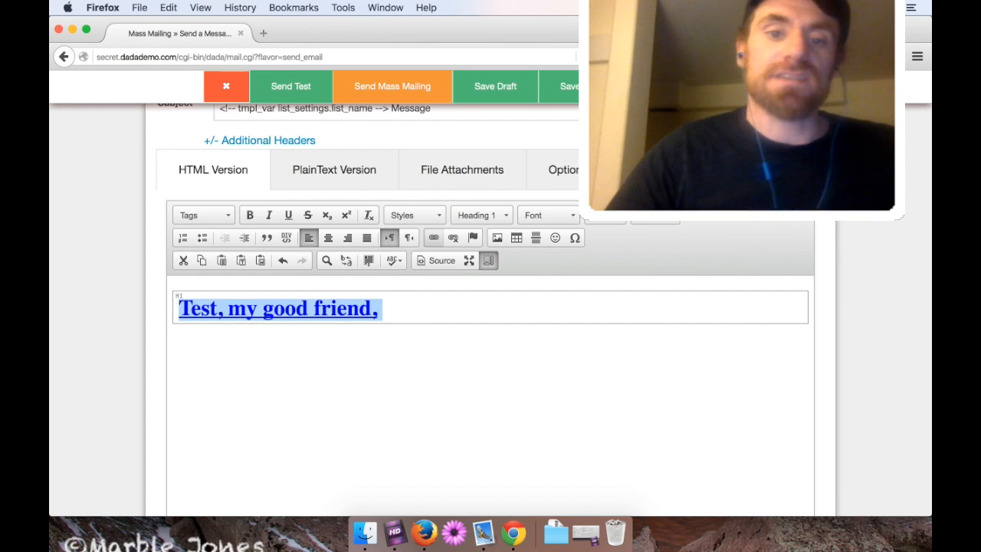
pyautogui.click(423, 392)
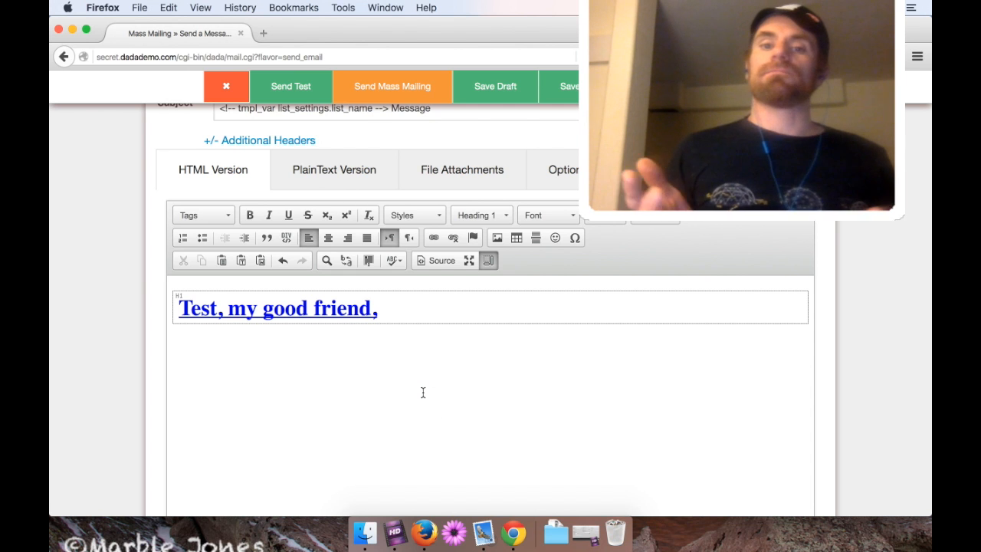
pyautogui.moveTo(690, 33); pyautogui.dragTo(680, 34)
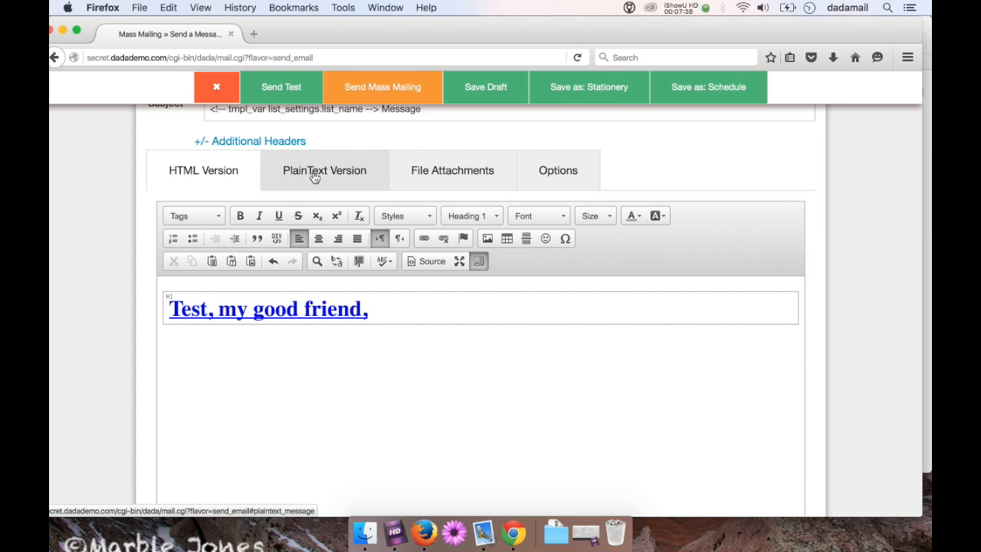
# In Partial Mailing List Sending, set the City filter to Is Equal To Denver.
pyautogui.click(581, 168)
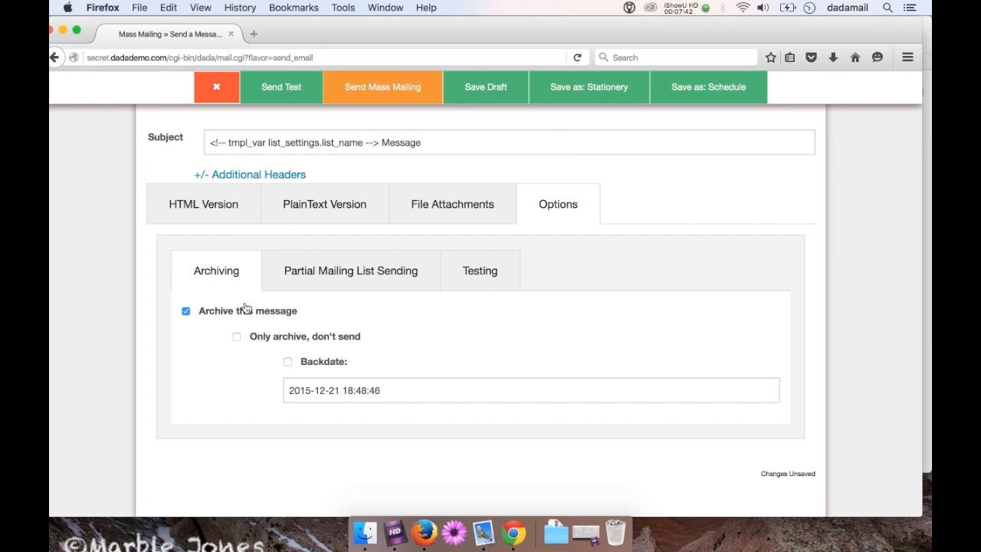
pyautogui.click(78, 29)
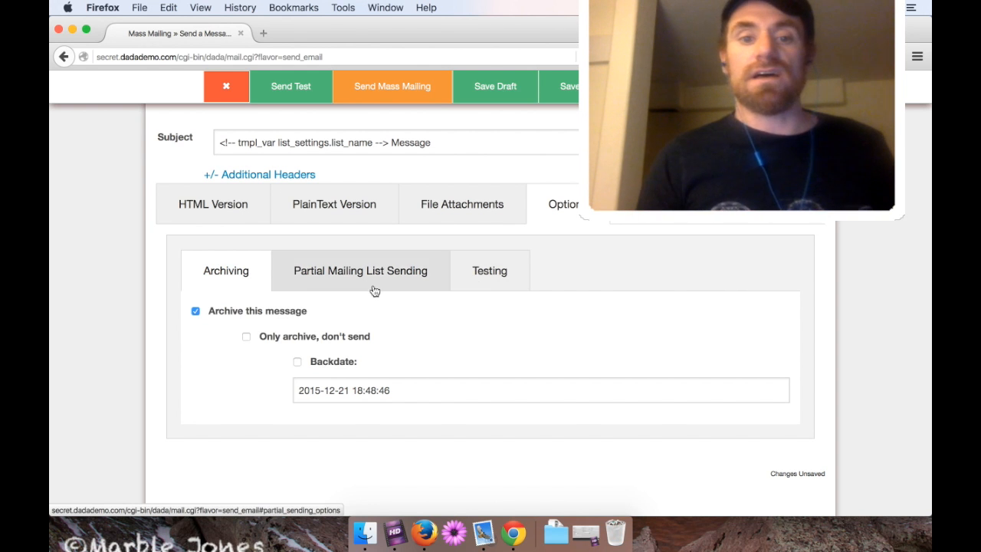
pyautogui.click(354, 285)
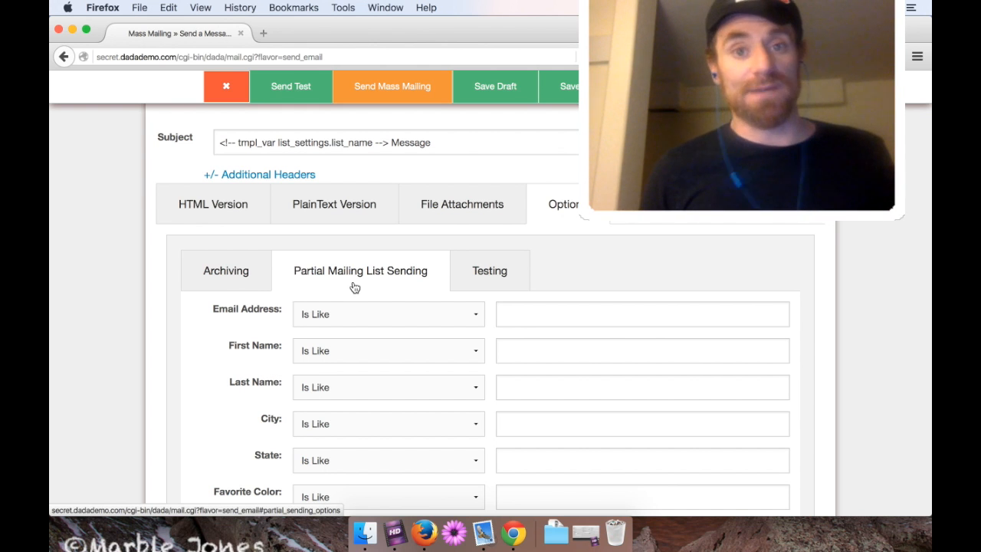
pyautogui.scroll(-4, 179, 365)
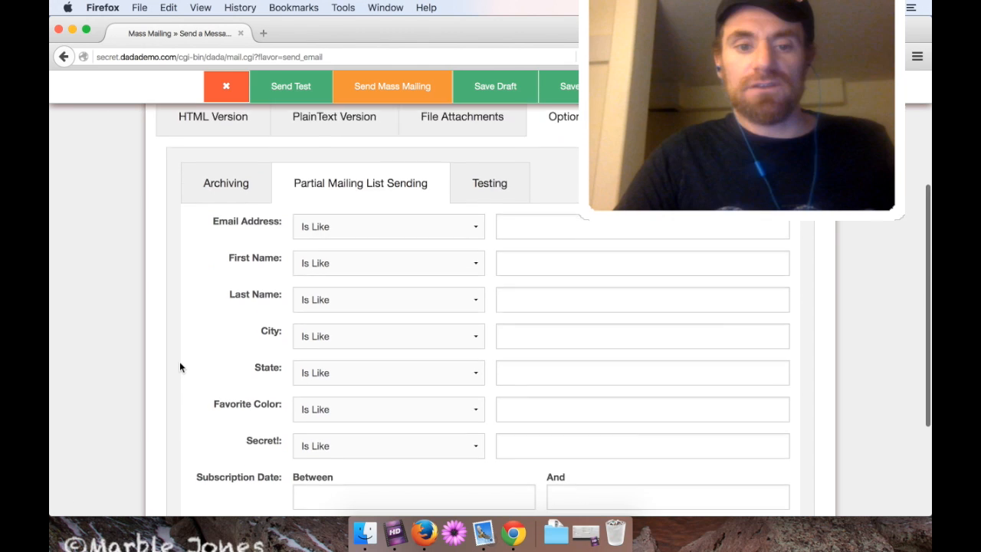
pyautogui.click(340, 299)
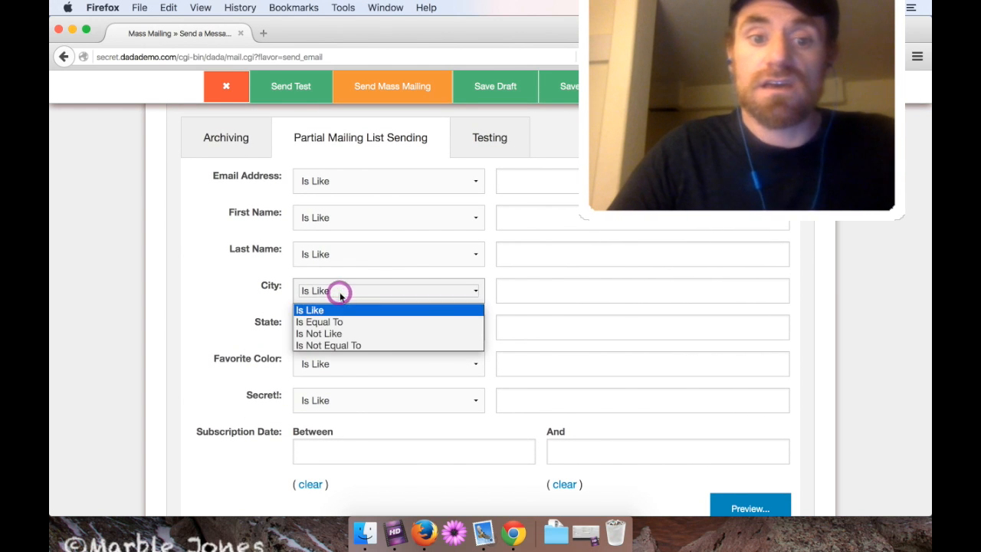
pyautogui.click(339, 291)
pyautogui.click(335, 325)
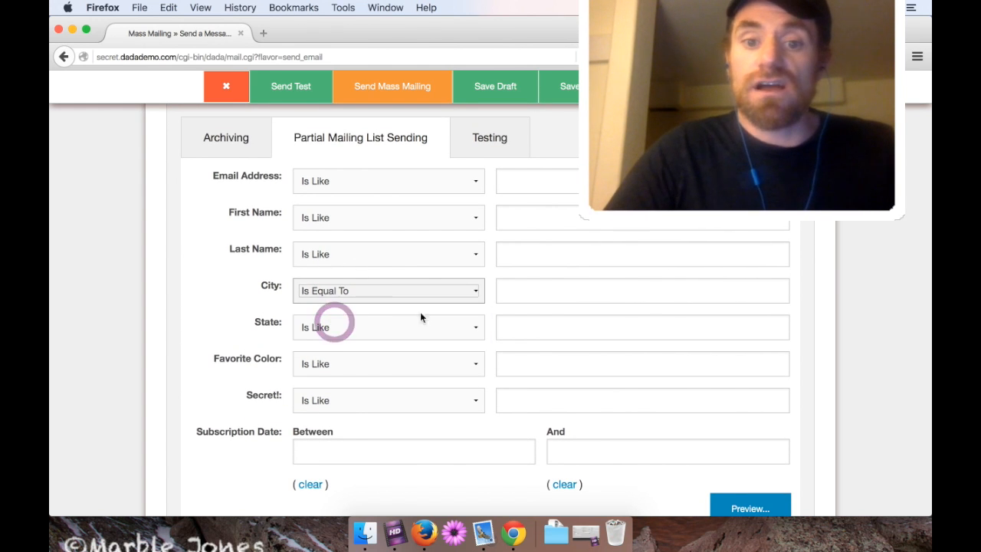
pyautogui.click(534, 294)
pyautogui.write('Denver')
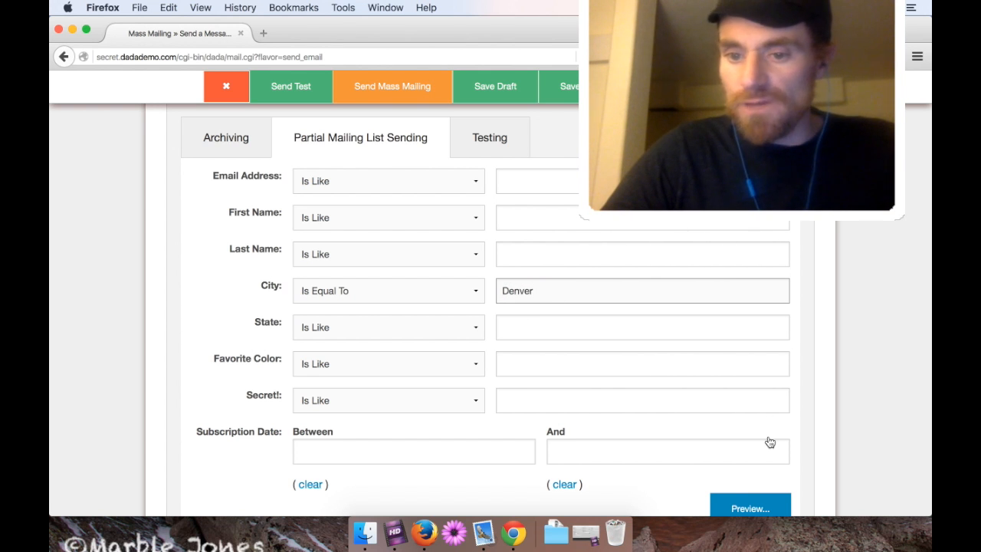
pyautogui.click(748, 509)
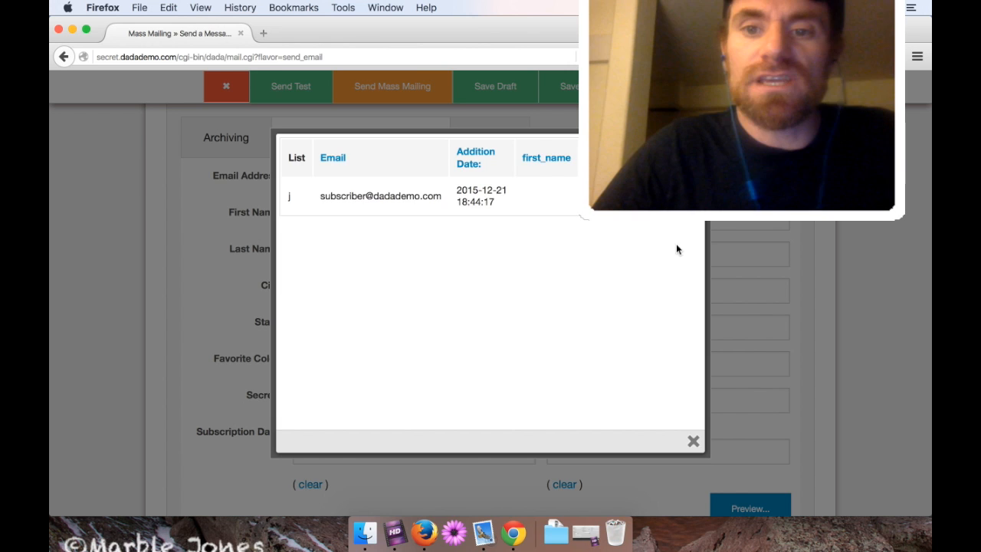
pyautogui.hscroll(3, 677, 249)
pyautogui.hscroll(-3, 676, 250)
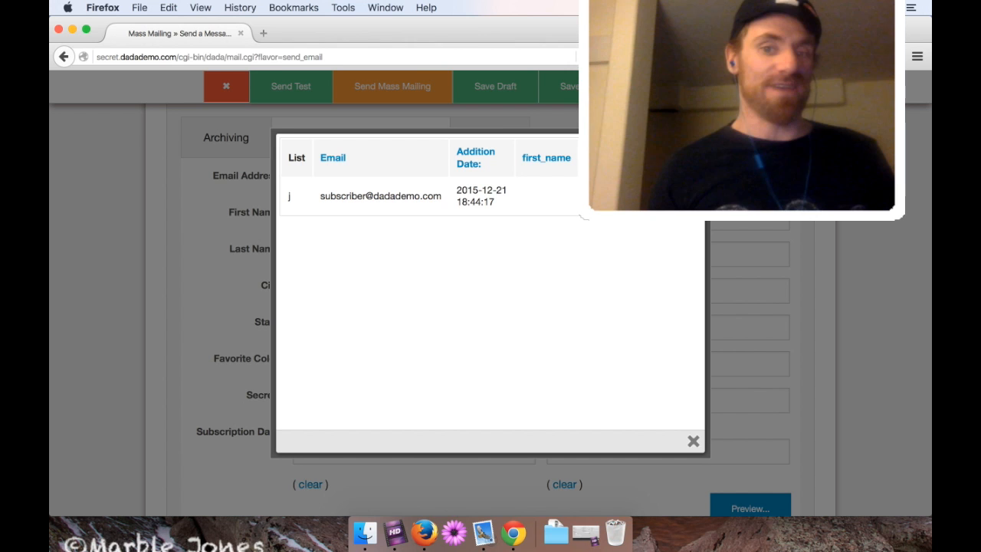
pyautogui.click(693, 443)
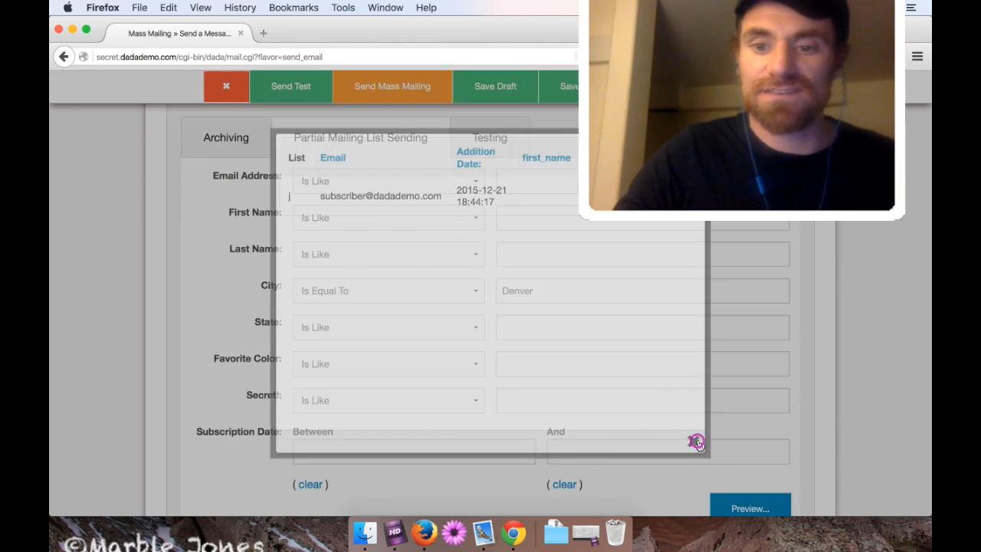
pyautogui.scroll(2, 830, 385)
pyautogui.scroll(3, 830, 380)
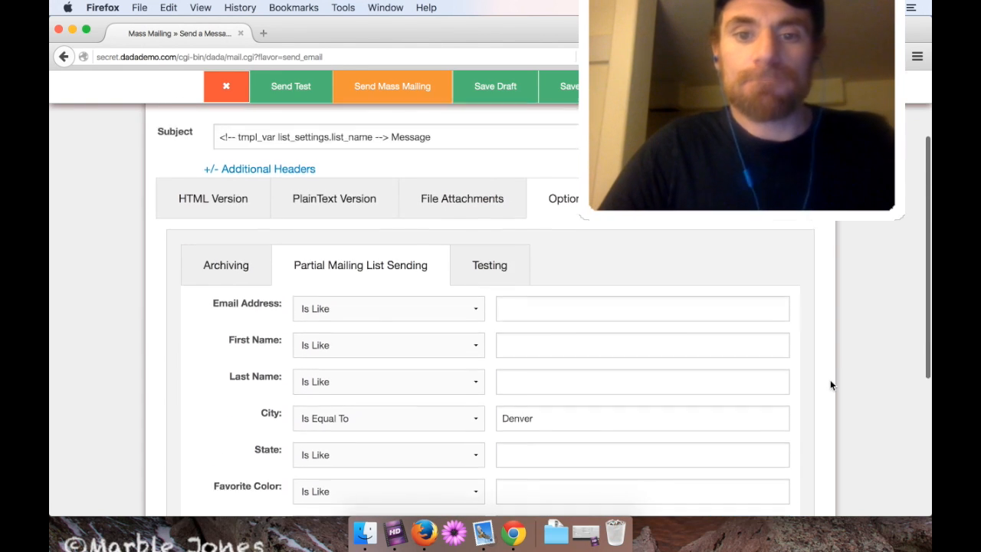
# Send the Denver-filtered mass mailing, then open the received message and its heading link in Mail.
pyautogui.click(409, 119)
pyautogui.press('Return')
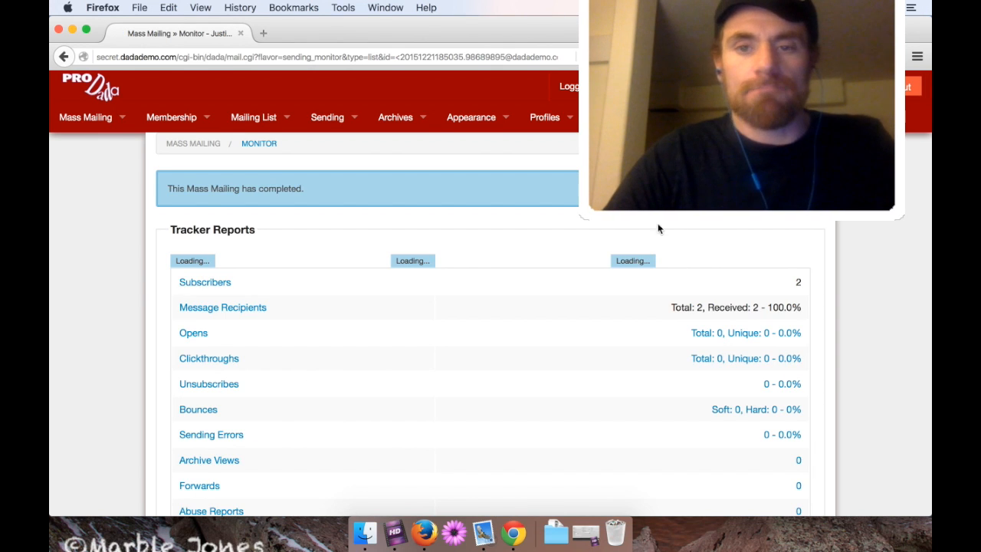
pyautogui.click(484, 533)
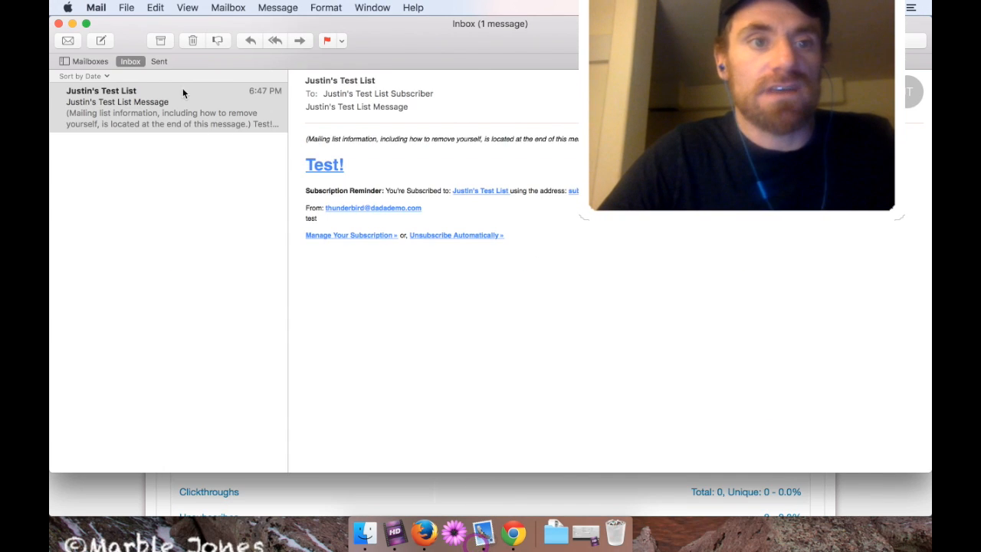
pyautogui.click(68, 39)
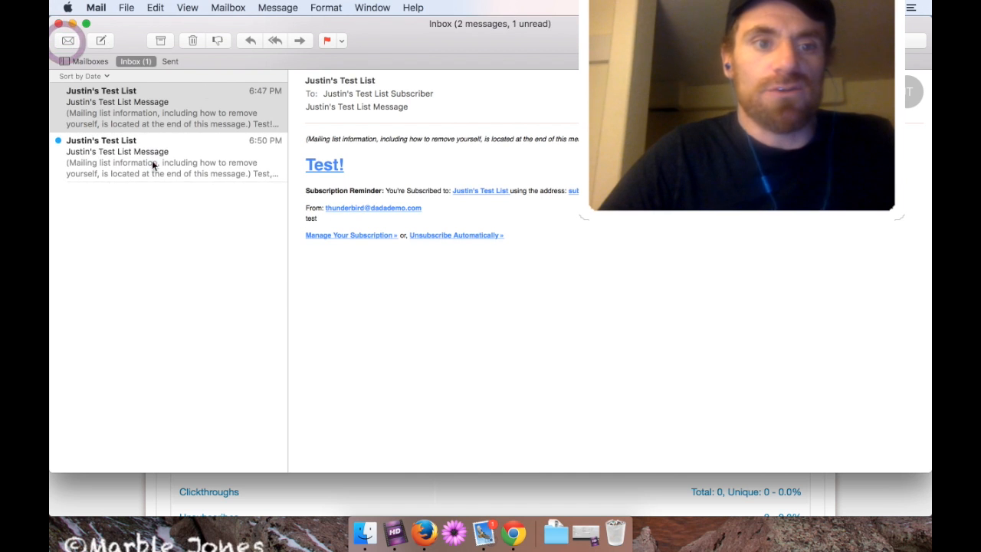
pyautogui.click(152, 164)
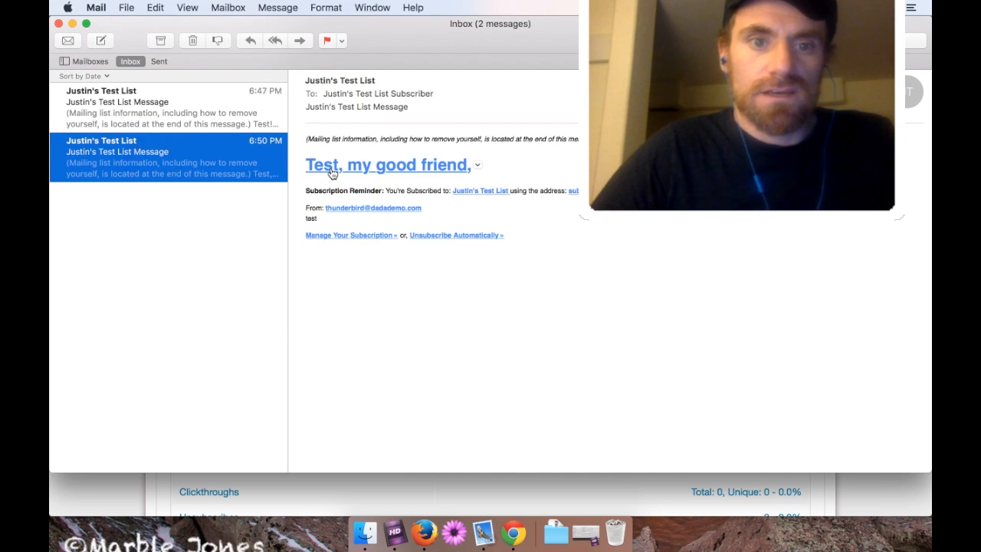
pyautogui.click(330, 170)
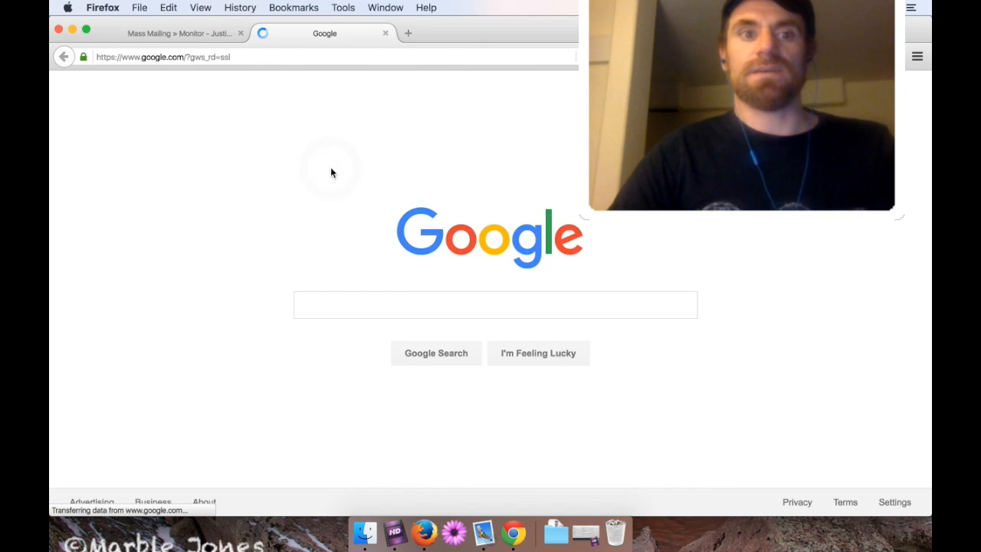
# Close the Google tab with Cmd+W, returning to the Mass Mailing Monitor.
pyautogui.press('super+w')
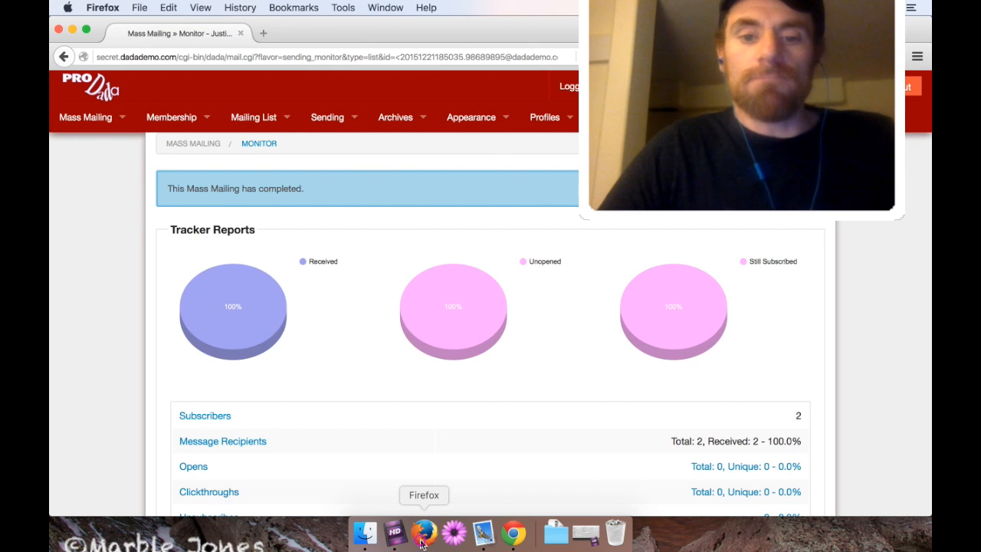